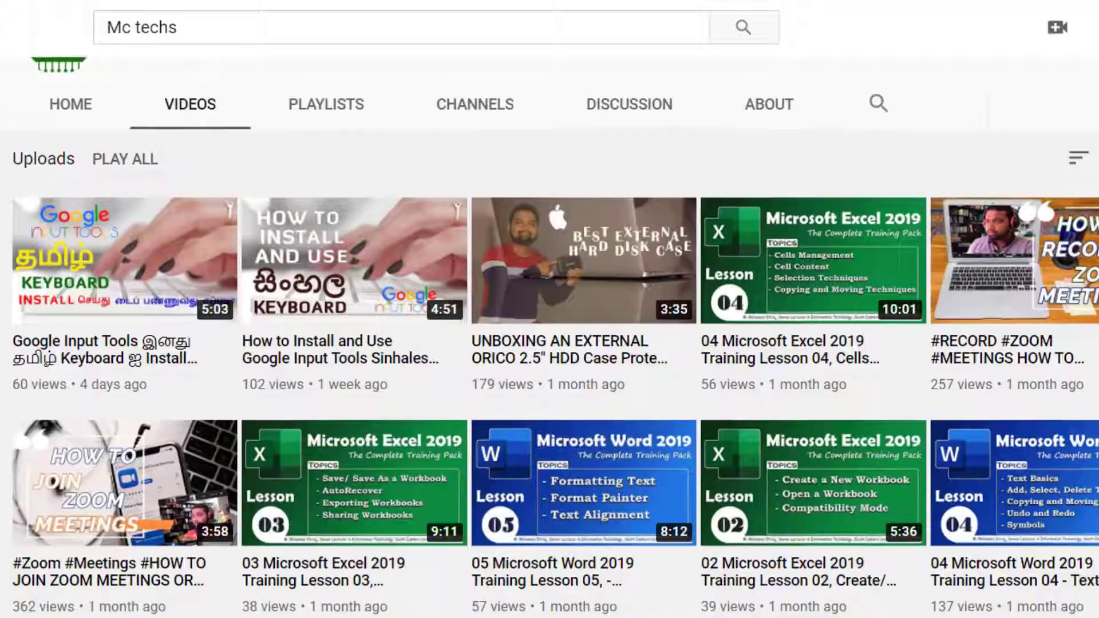
Review the address table headings: Address, Locality, Village/City and Country
{"action": "scroll", "coordinate": [550, 343], "scroll_direction": "down", "scroll_amount": 2}
{"action": "scroll", "coordinate": [549, 344], "scroll_direction": "down", "scroll_amount": 2}
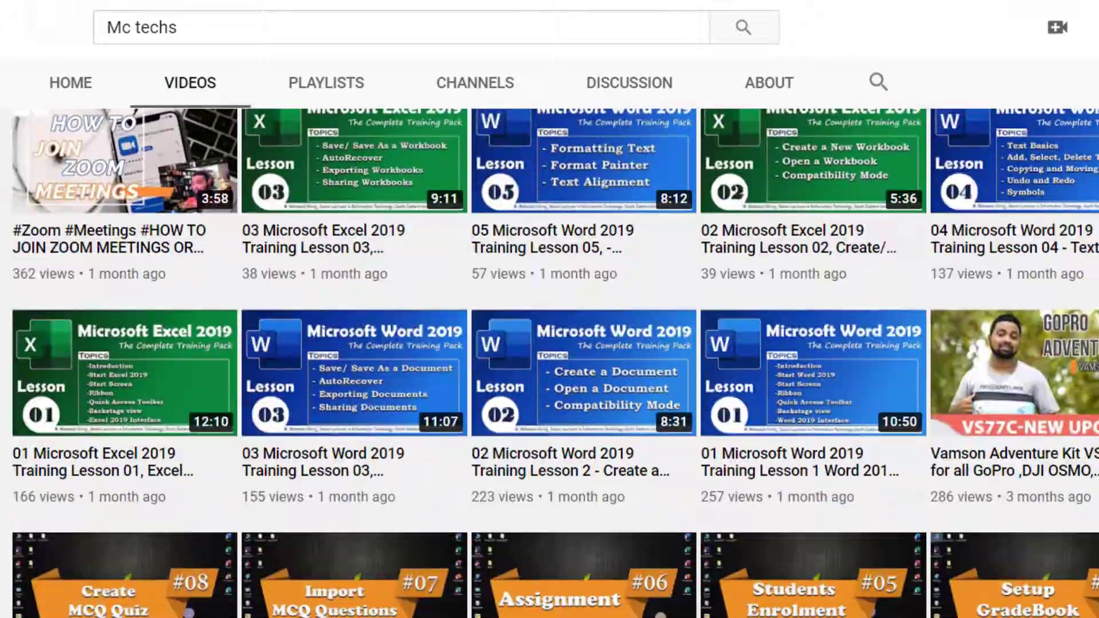
{"action": "scroll", "coordinate": [550, 344], "scroll_direction": "down", "scroll_amount": 1}
{"action": "scroll", "coordinate": [550, 344], "scroll_direction": "down", "scroll_amount": 1}
{"action": "scroll", "coordinate": [550, 344], "scroll_direction": "down", "scroll_amount": 2}
{"action": "scroll", "coordinate": [549, 343], "scroll_direction": "down", "scroll_amount": 1}
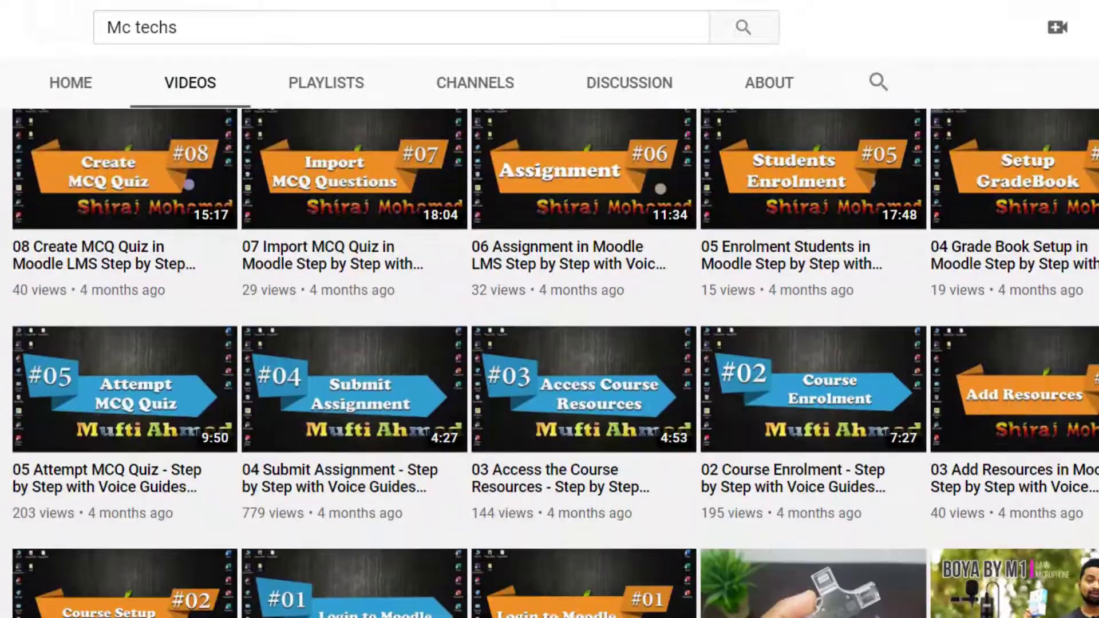
{"action": "scroll", "coordinate": [549, 343], "scroll_direction": "down", "scroll_amount": 2}
{"action": "scroll", "coordinate": [550, 343], "scroll_direction": "up", "scroll_amount": 5}
{"action": "scroll", "coordinate": [549, 344], "scroll_direction": "up", "scroll_amount": 5}
{"action": "scroll", "coordinate": [549, 343], "scroll_direction": "up", "scroll_amount": 2}
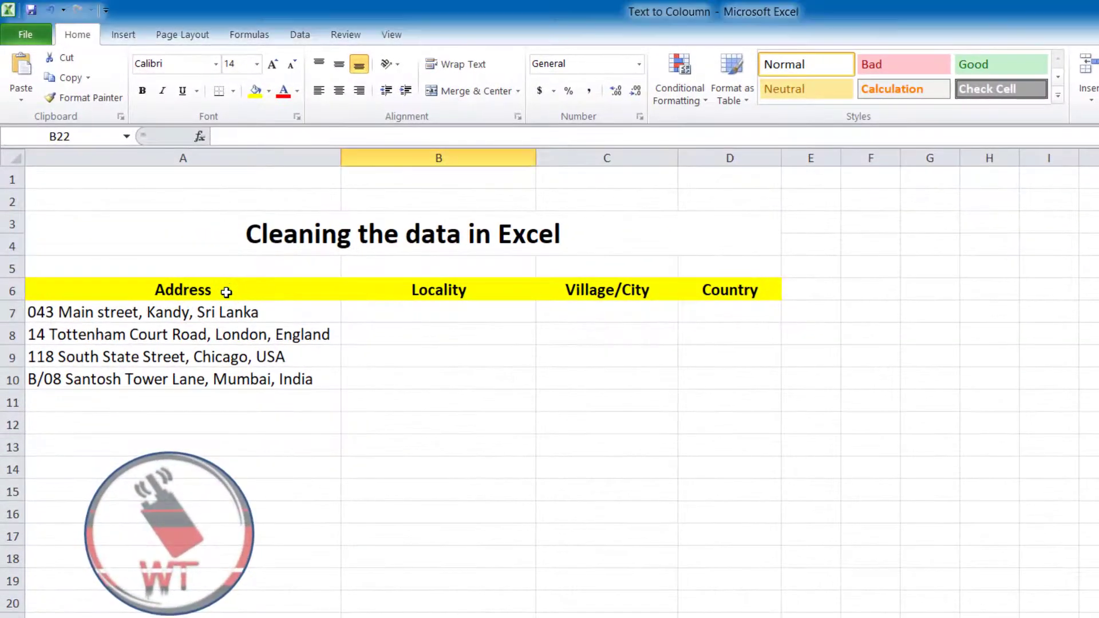
{"action": "left_click", "coordinate": [226, 292]}
{"action": "left_click", "coordinate": [459, 295]}
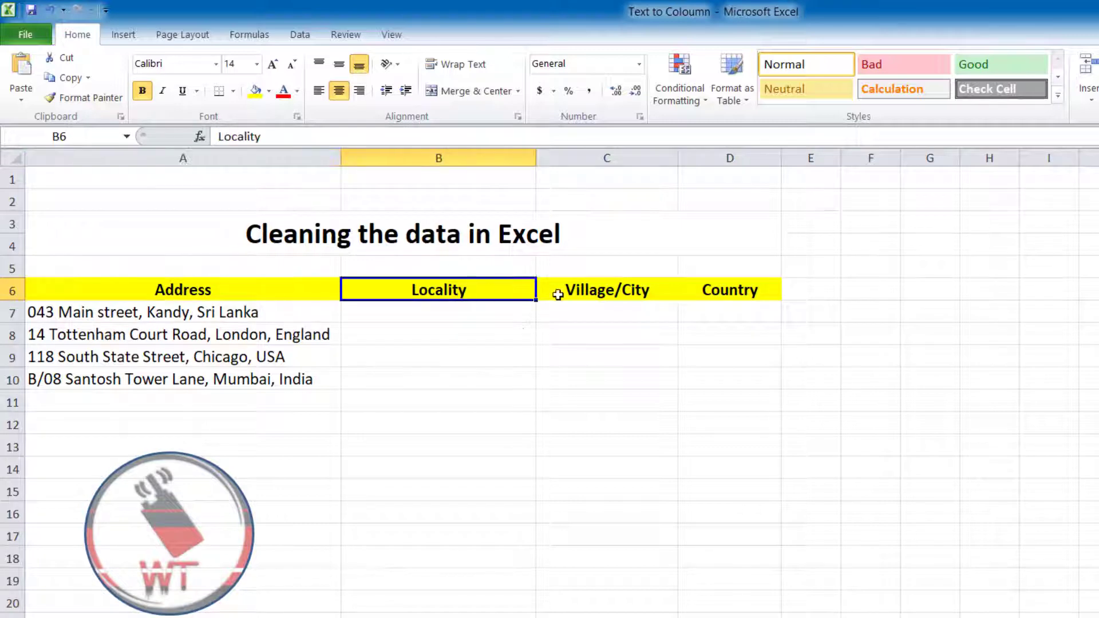
{"action": "left_click", "coordinate": [560, 293]}
{"action": "left_click", "coordinate": [696, 304]}
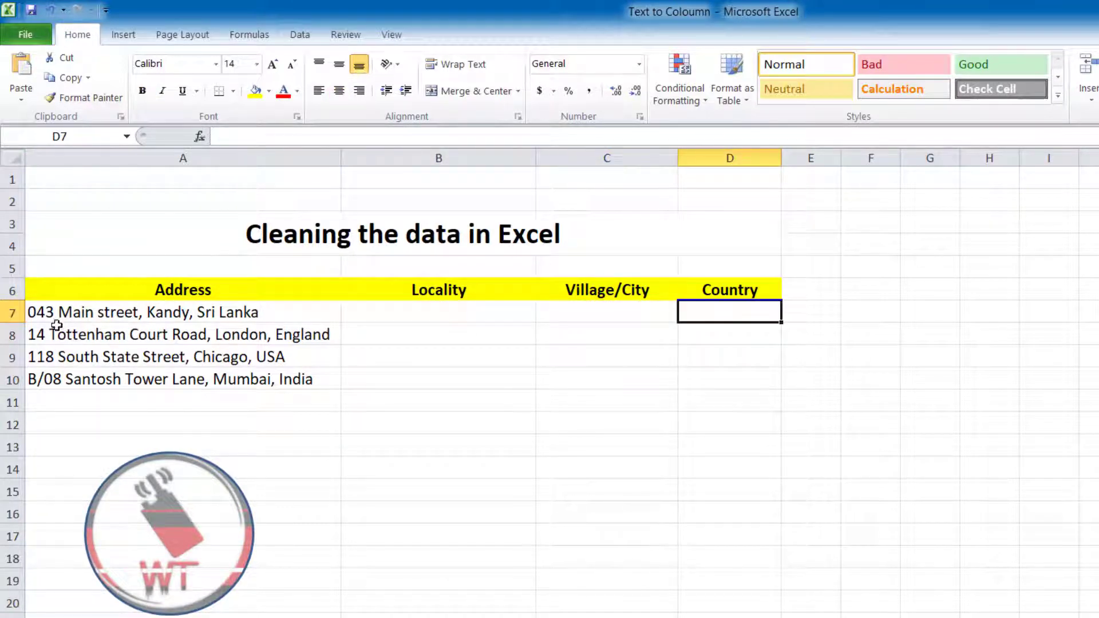
Inspect the first addresses in A7 and A8 and the empty Locality, Village/City and Country cells
{"action": "left_click", "coordinate": [40, 317]}
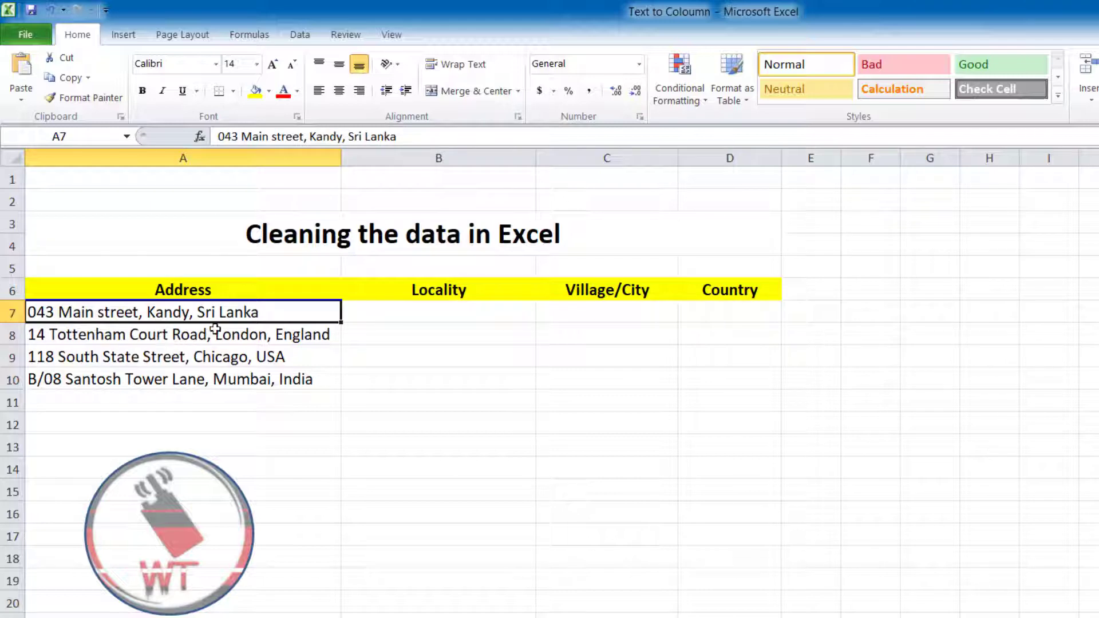
{"action": "left_click", "coordinate": [379, 310]}
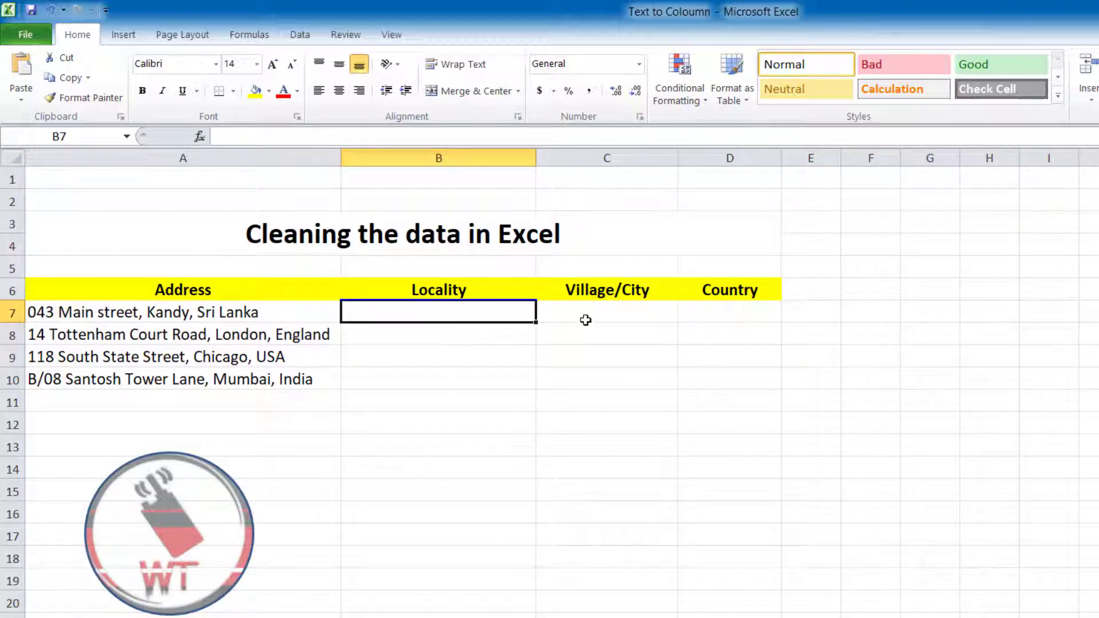
{"action": "left_click", "coordinate": [585, 320]}
{"action": "left_click", "coordinate": [737, 318]}
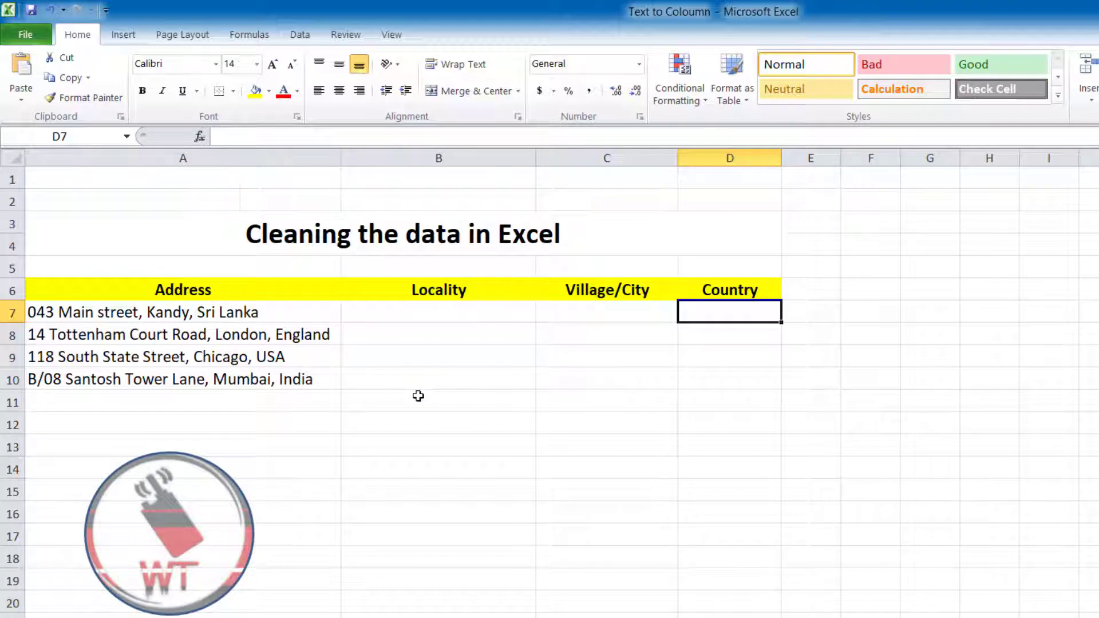
{"action": "left_click", "coordinate": [334, 423]}
{"action": "left_click", "coordinate": [250, 326]}
{"action": "left_click", "coordinate": [255, 312]}
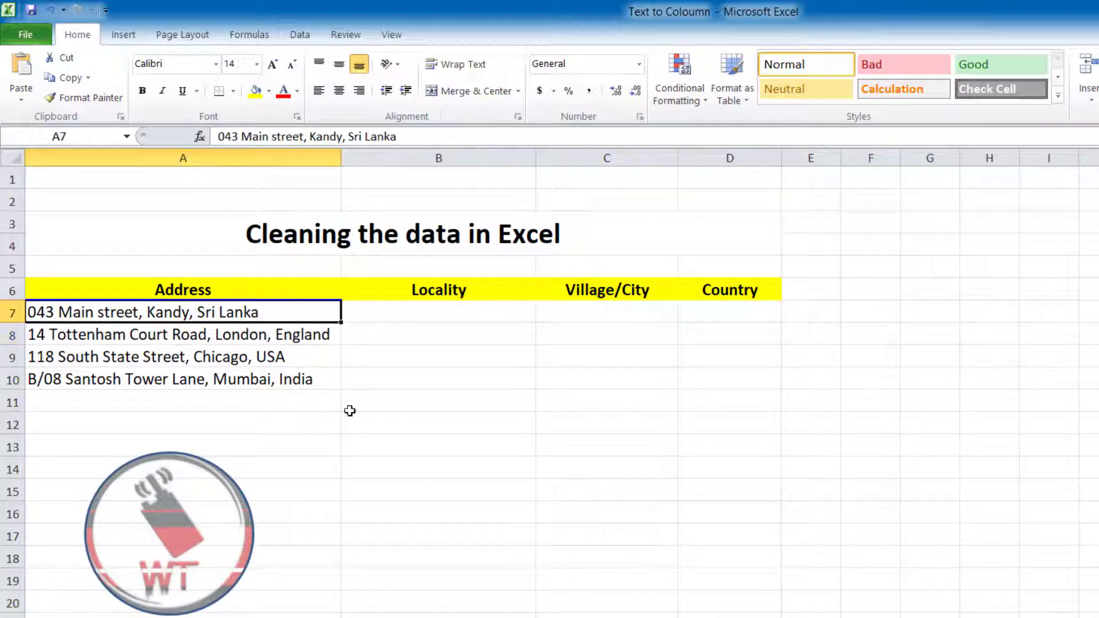
Enter test text hdsf, gfg and ufg into B7, C7 and D7
{"action": "left_click", "coordinate": [425, 321]}
{"action": "type", "text": "hds"}
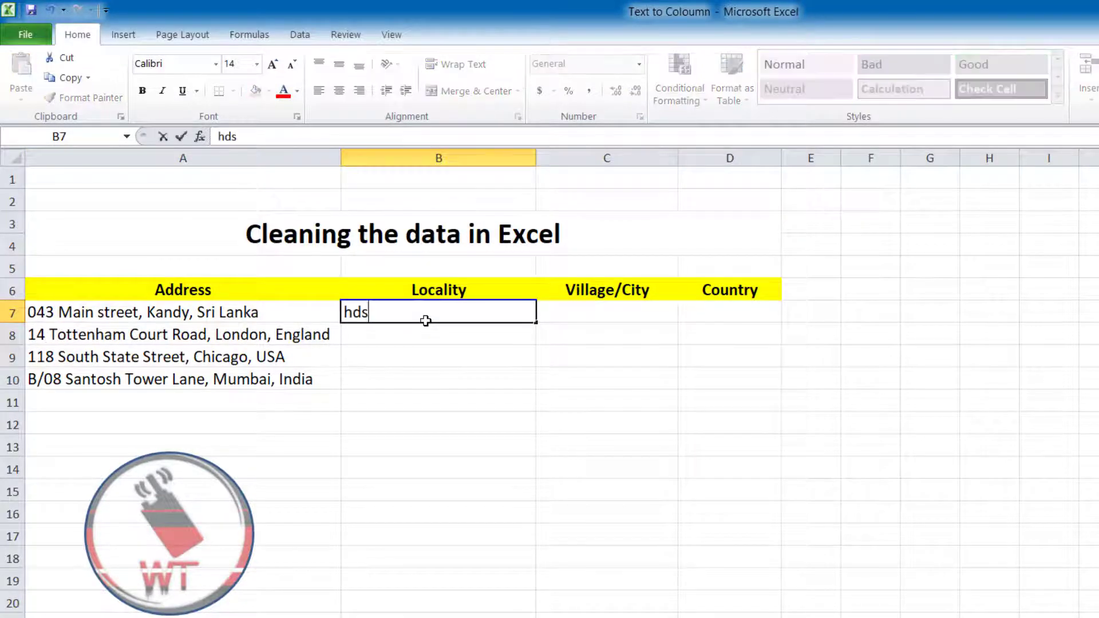
{"action": "type", "text": "f"}
{"action": "key", "text": "Tab"}
{"action": "type", "text": "gfg"}
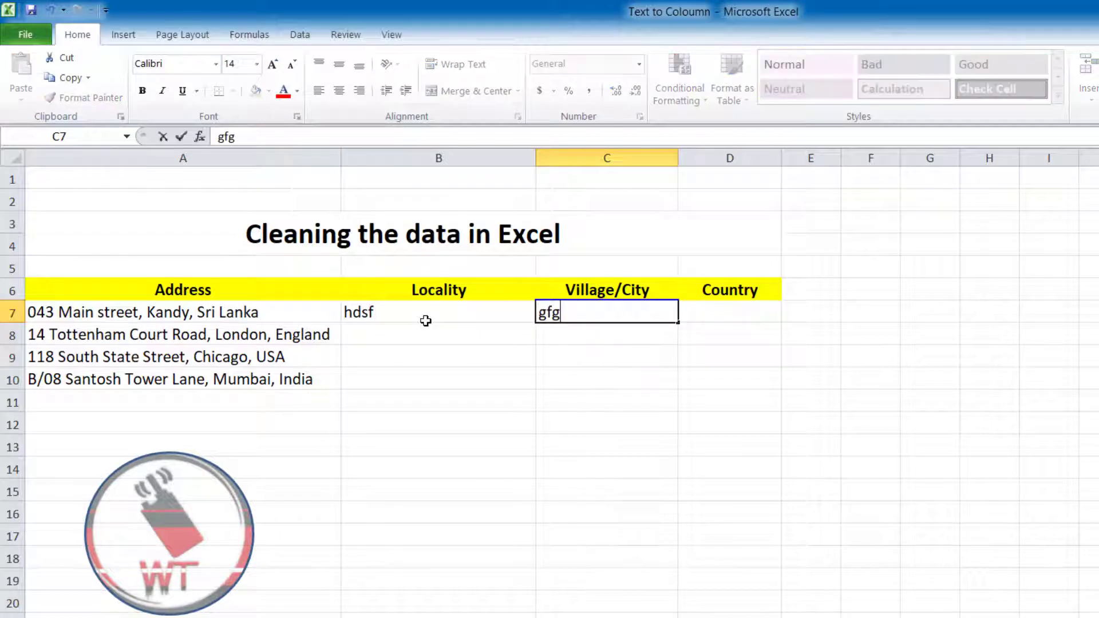
{"action": "key", "text": "Tab"}
{"action": "type", "text": "ufg"}
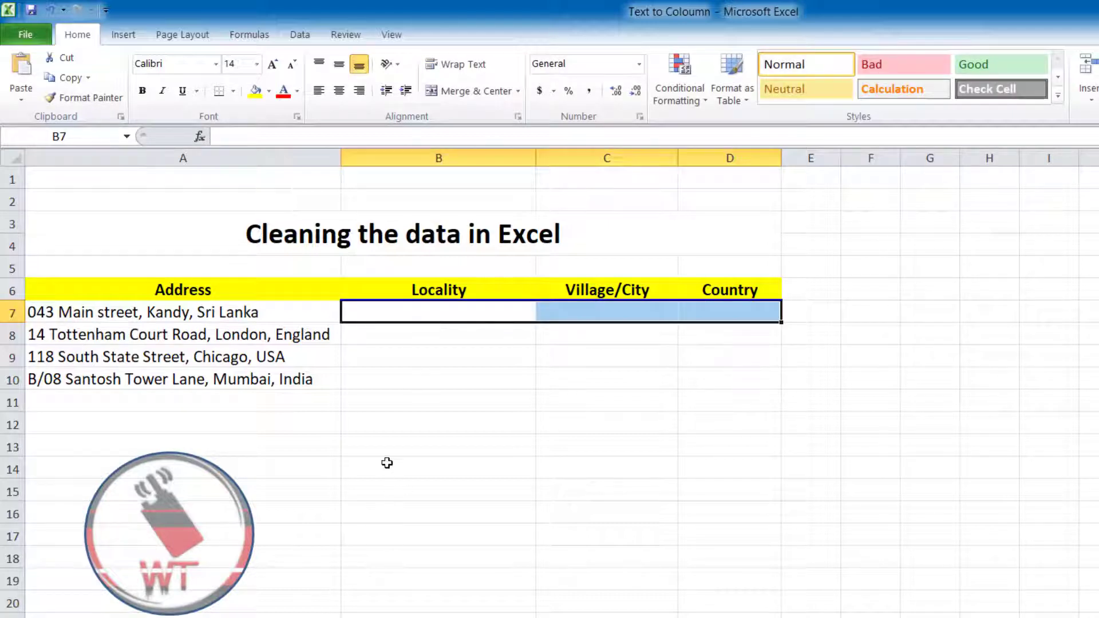
Select the four addresses in A7:A10 and bring up the Data ribbon tools
{"action": "left_click", "coordinate": [387, 463]}
{"action": "left_click", "coordinate": [326, 466]}
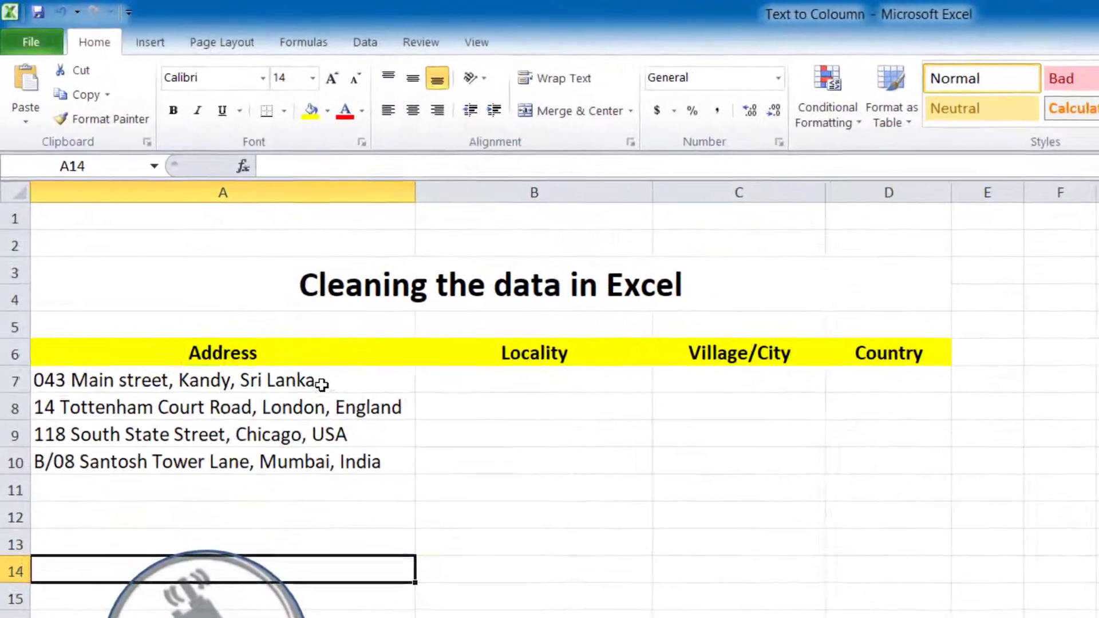
{"action": "left_click_drag", "start_coordinate": [259, 313], "coordinate": [263, 343]}
{"action": "left_click_drag", "start_coordinate": [323, 427], "coordinate": [324, 453]}
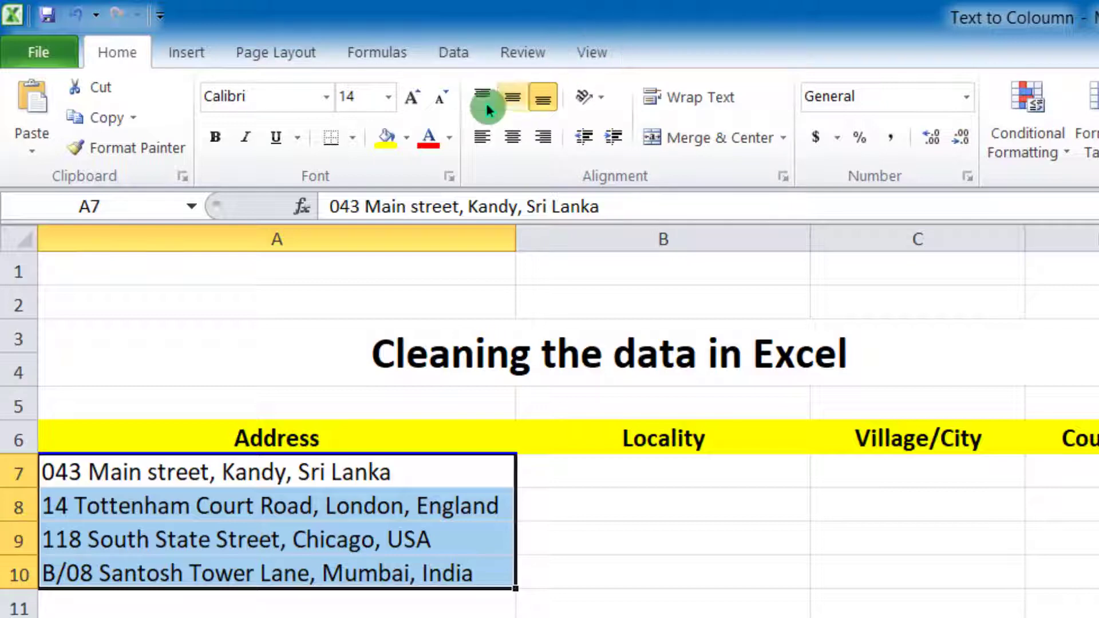
{"action": "left_click", "coordinate": [458, 53]}
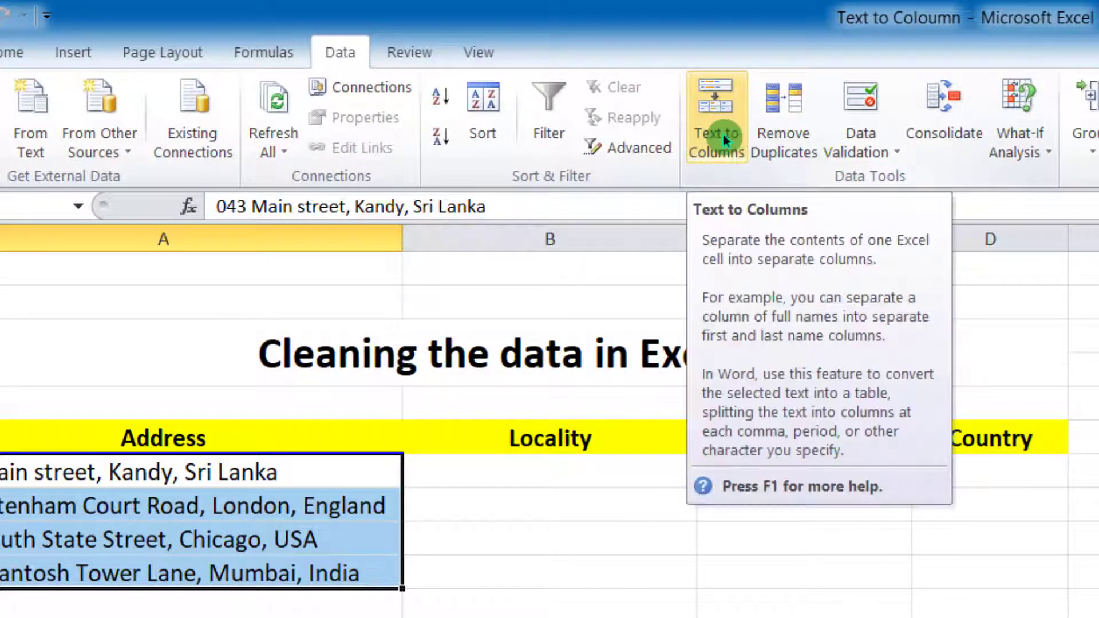
Launch Text to Columns on the addresses with Delimited kept and advance to step 2
{"action": "left_click", "coordinate": [722, 134]}
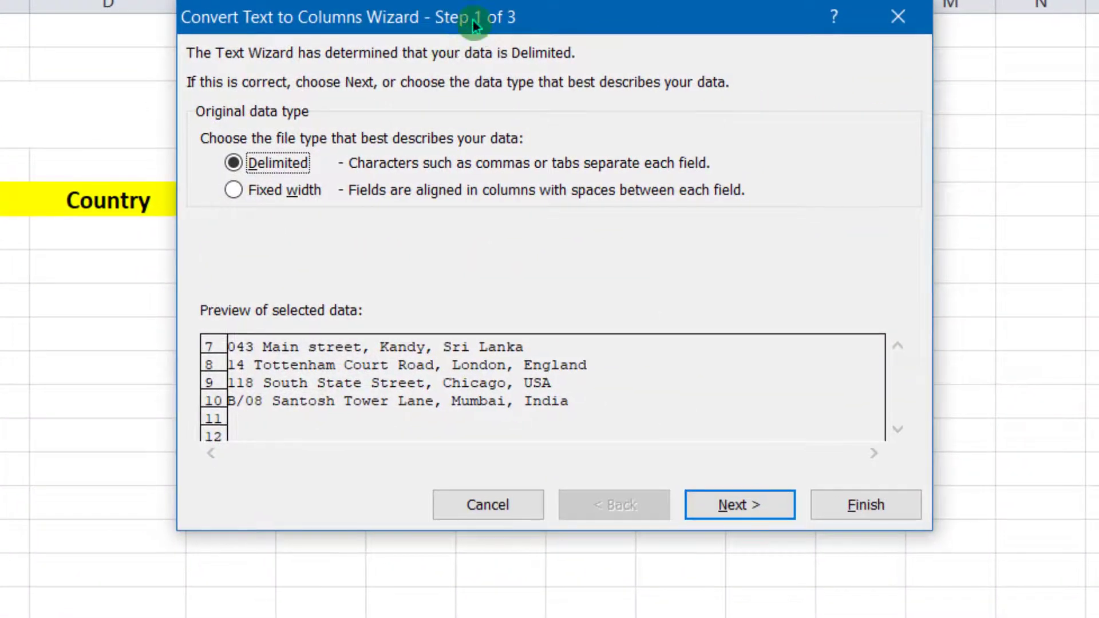
{"action": "left_click_drag", "start_coordinate": [473, 19], "coordinate": [492, 61]}
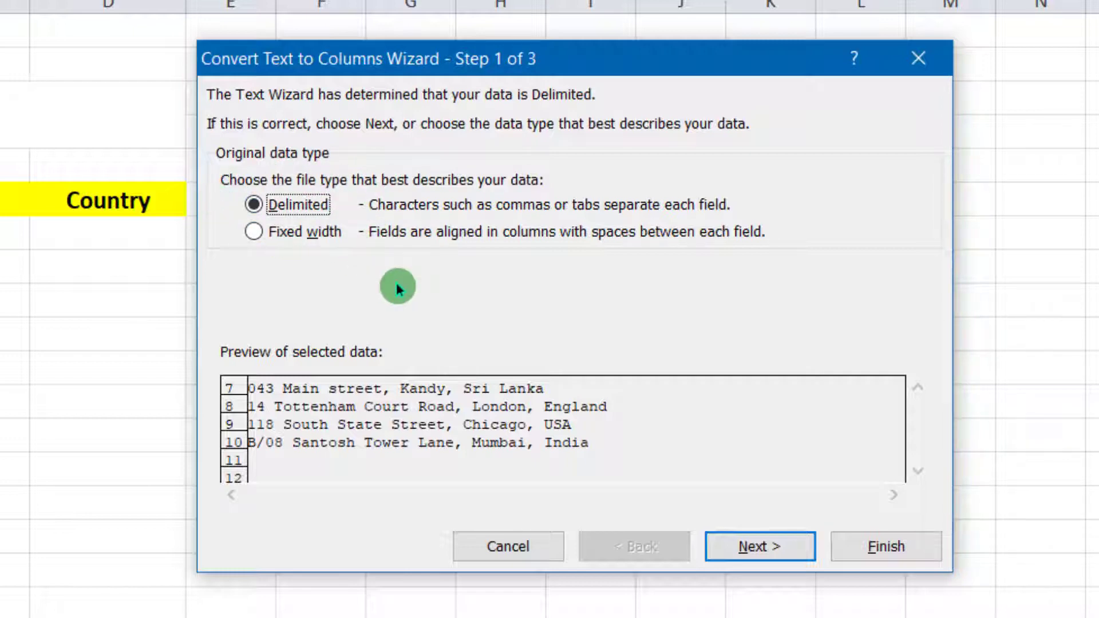
{"action": "left_click", "coordinate": [740, 548]}
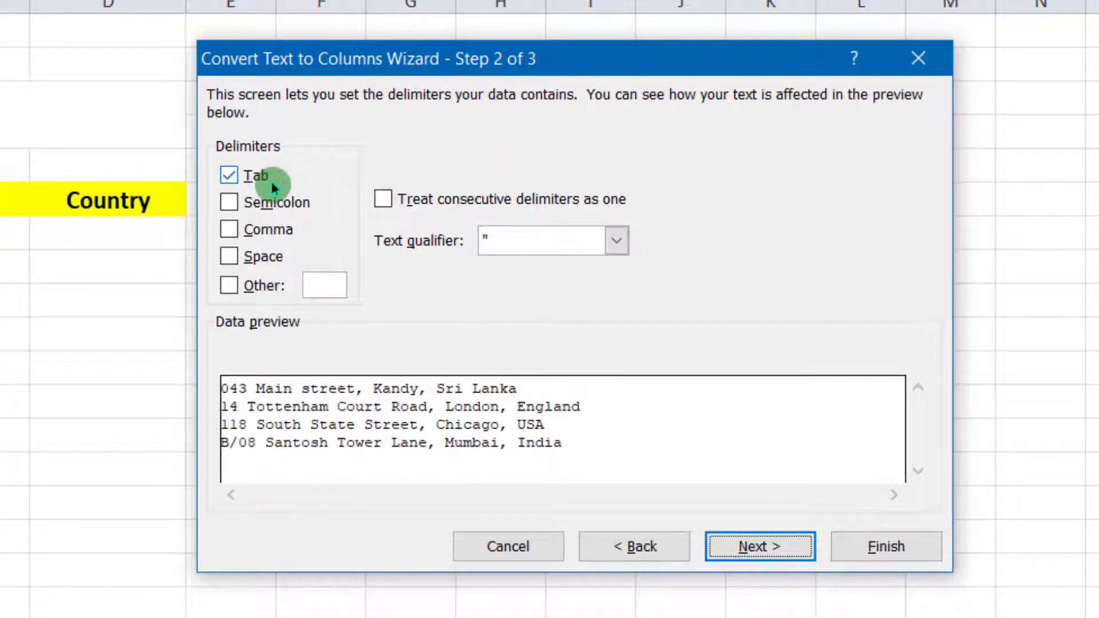
Replace Tab with Comma as the delimiter and advance to the column-format step
{"action": "left_click", "coordinate": [229, 178]}
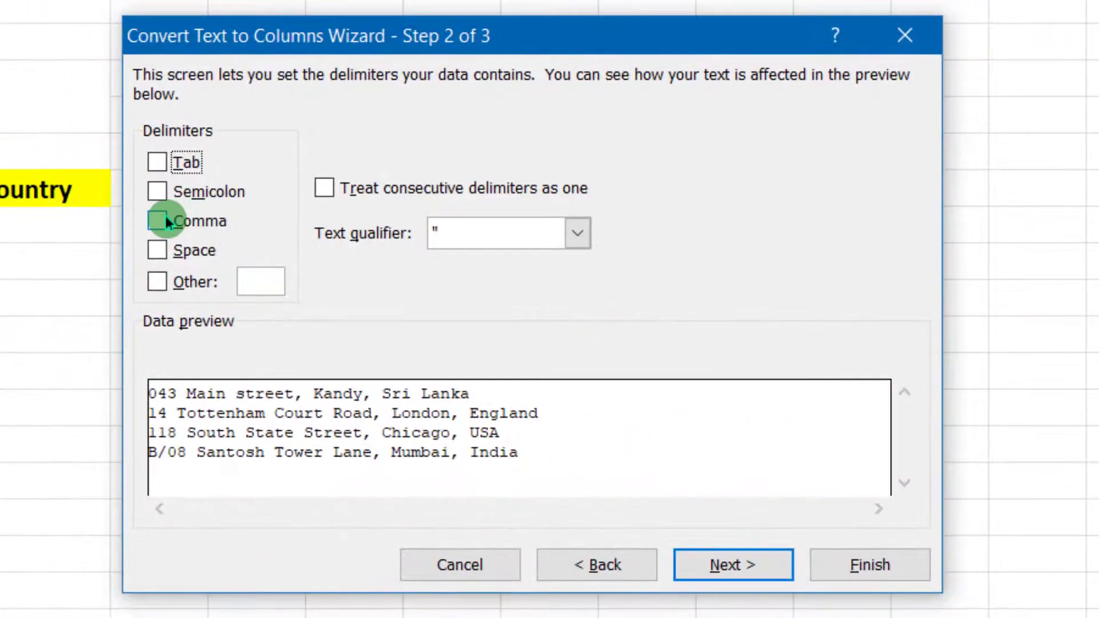
{"action": "left_click", "coordinate": [165, 221]}
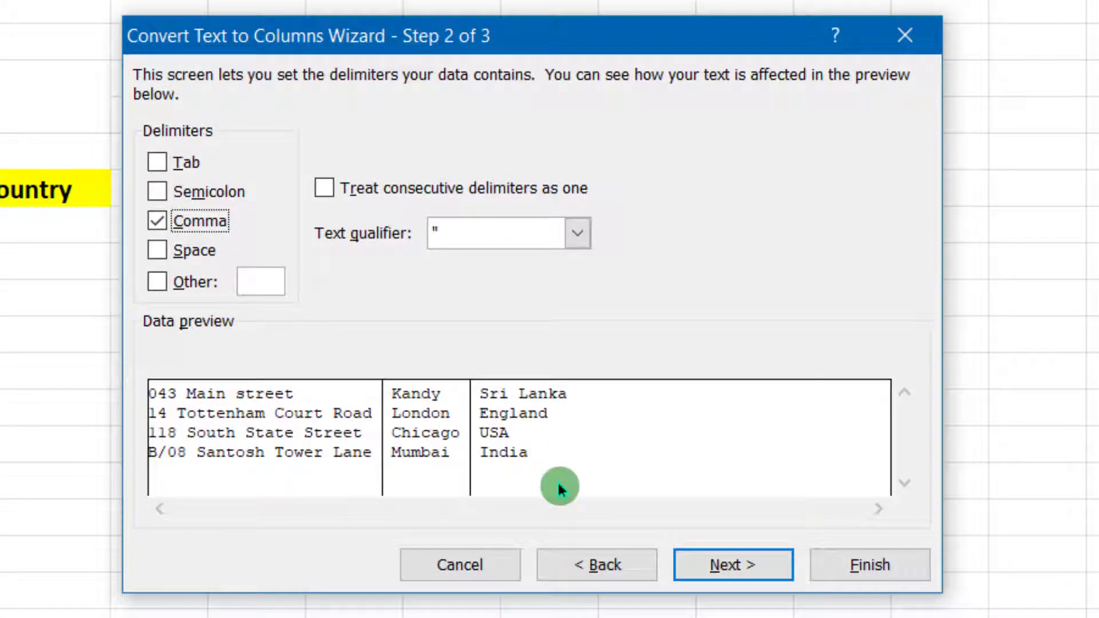
{"action": "left_click", "coordinate": [741, 576]}
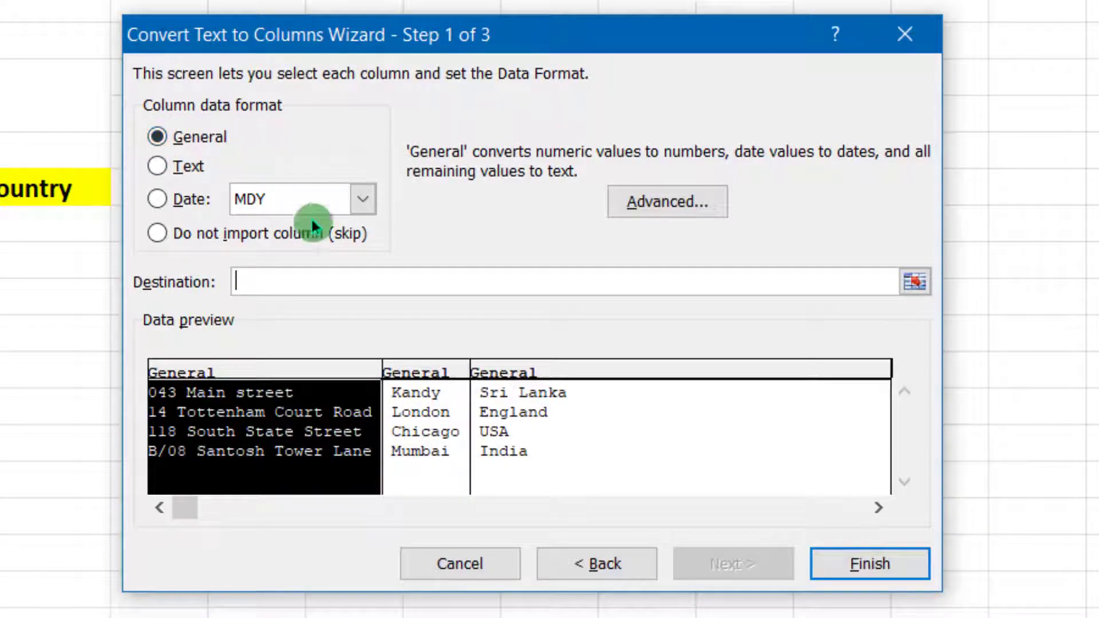
Send the split addresses to destination B7:D10 and finish the conversion
{"action": "left_click", "coordinate": [255, 289]}
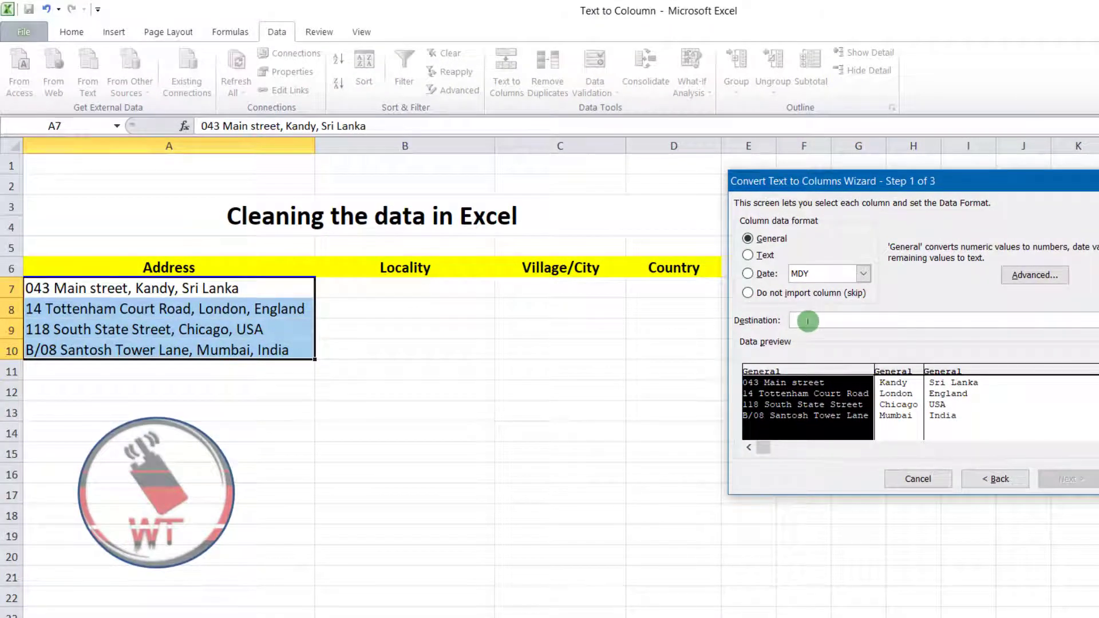
{"action": "left_click", "coordinate": [395, 291]}
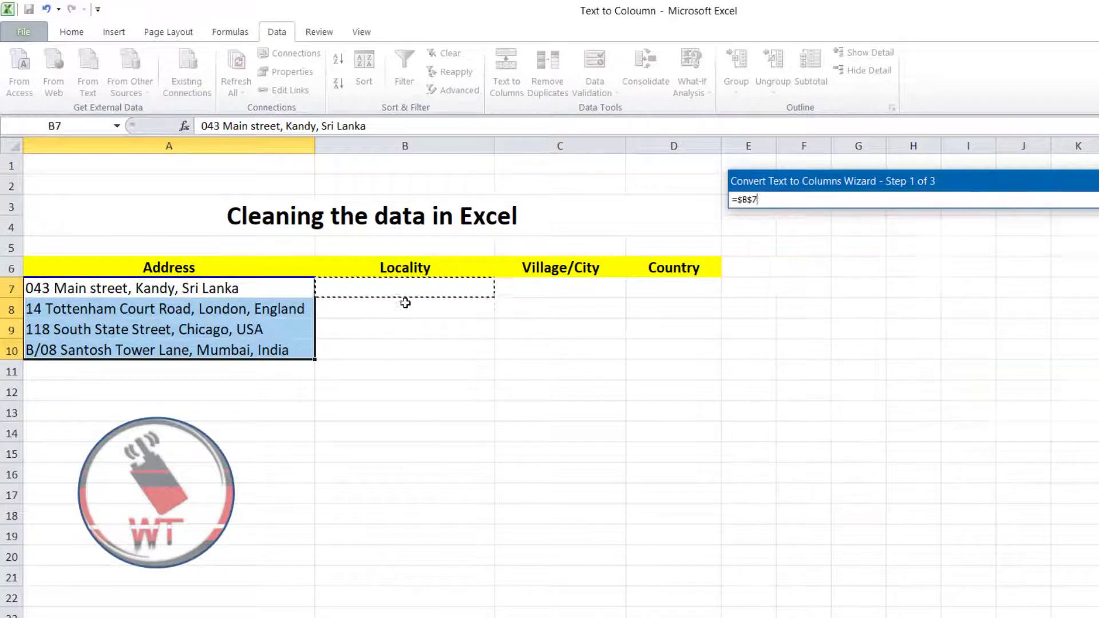
{"action": "left_click_drag", "start_coordinate": [405, 302], "coordinate": [685, 351]}
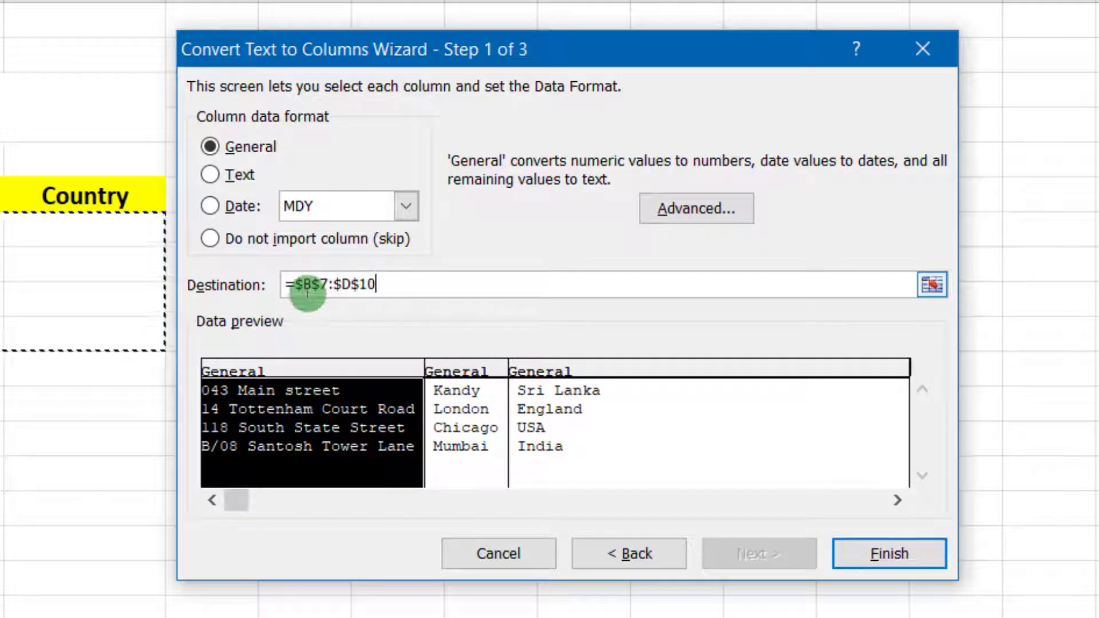
{"action": "left_click", "coordinate": [873, 557]}
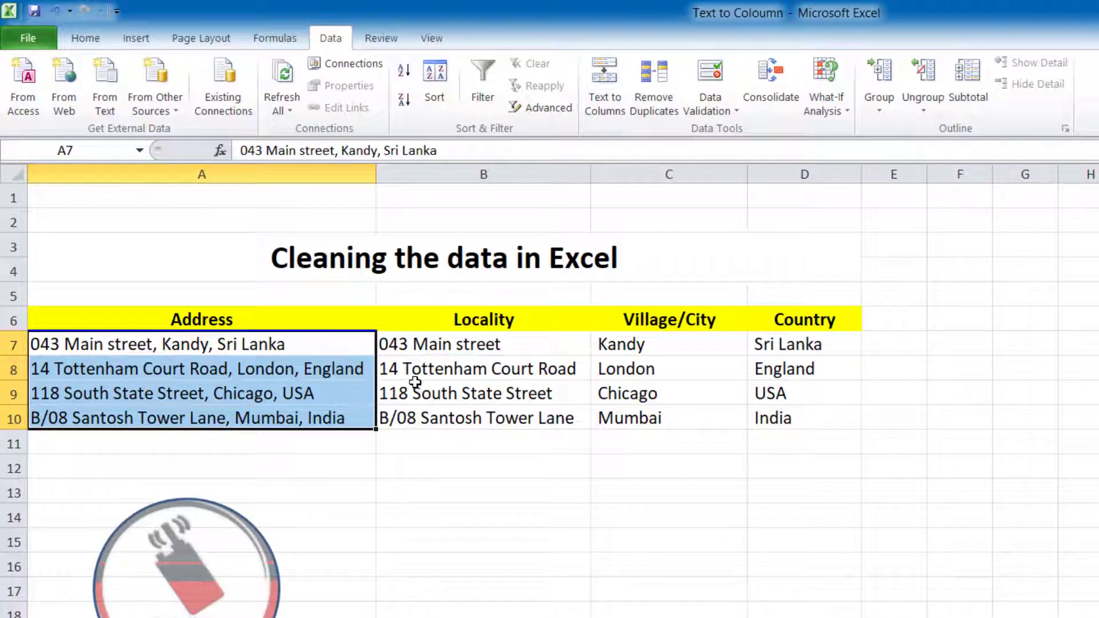
{"action": "left_click", "coordinate": [504, 389]}
{"action": "left_click", "coordinate": [485, 351]}
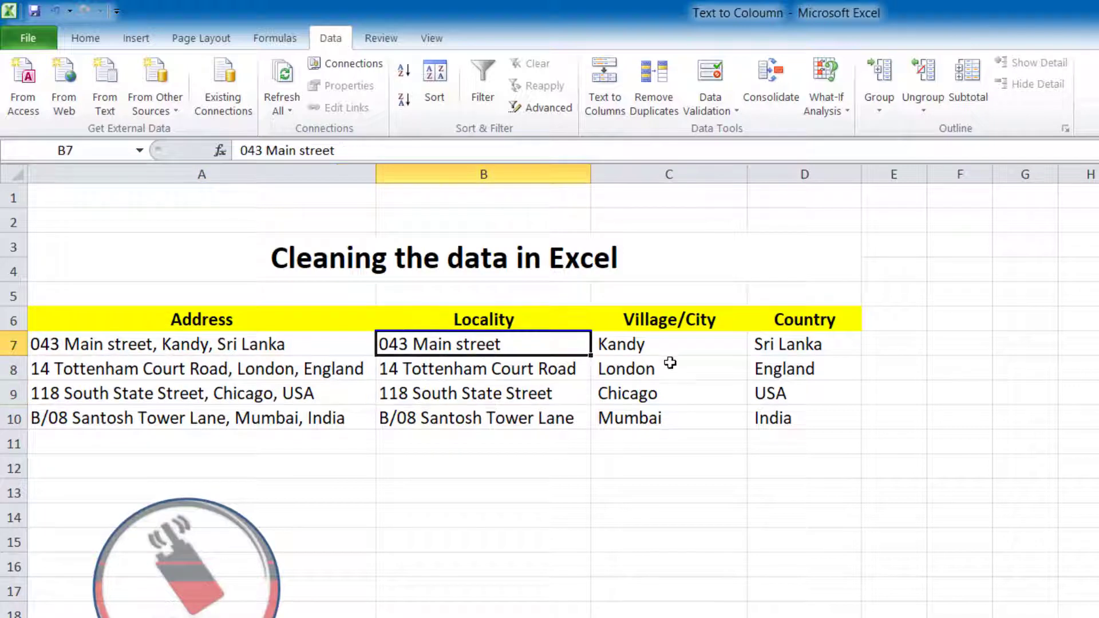
{"action": "left_click", "coordinate": [703, 351]}
{"action": "left_click", "coordinate": [837, 342]}
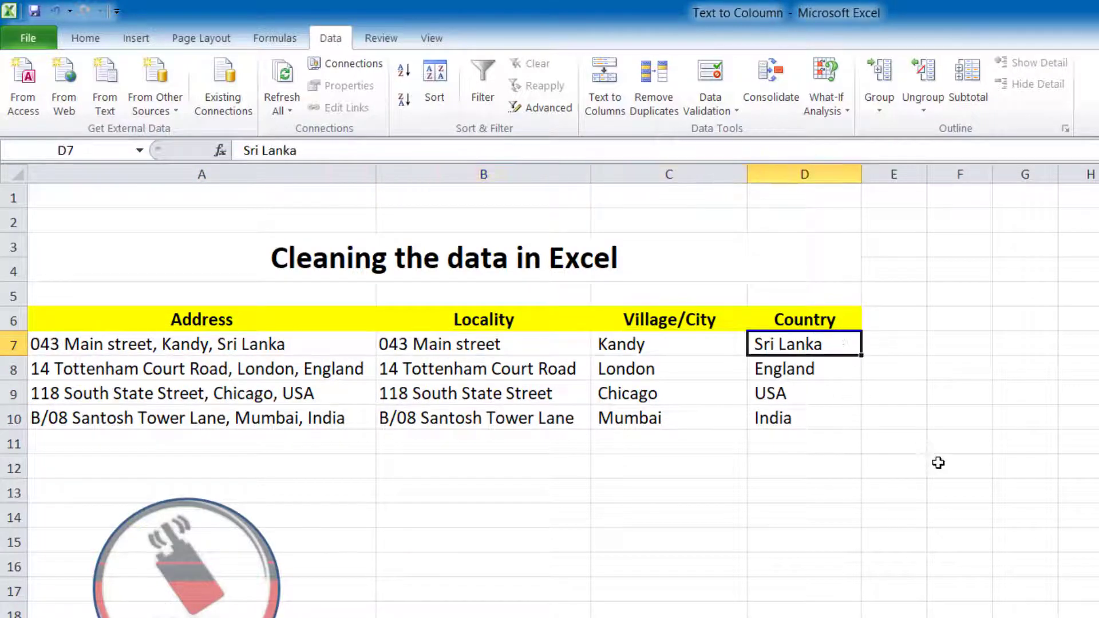
{"action": "left_click", "coordinate": [751, 542]}
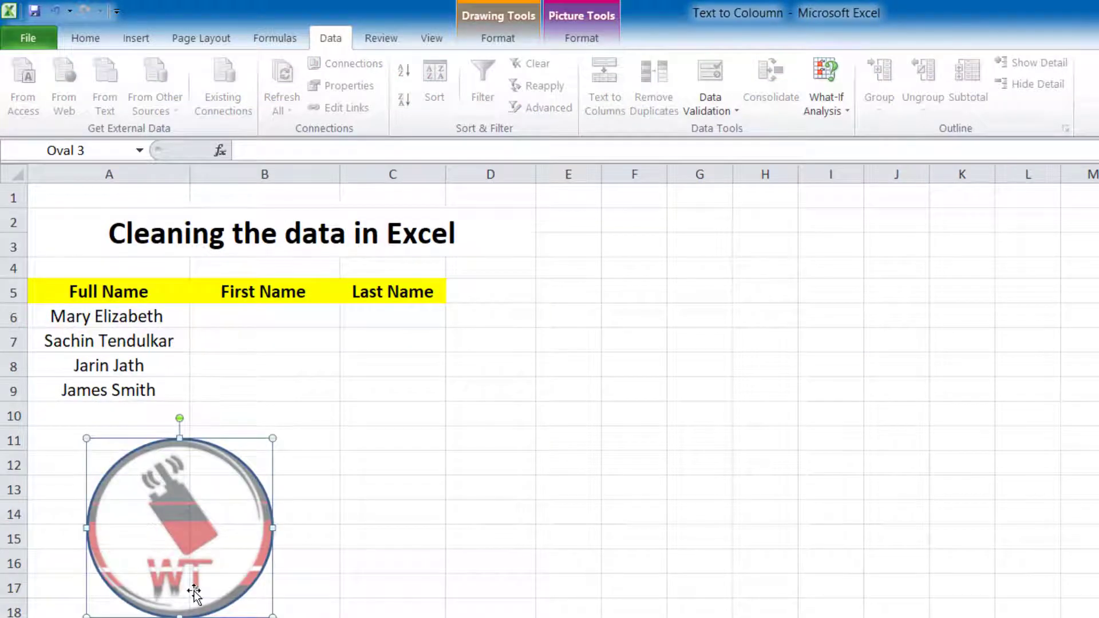
Review the Full Name, First Name and Last Name headings, then select the names in A6:A9
{"action": "left_click", "coordinate": [275, 369]}
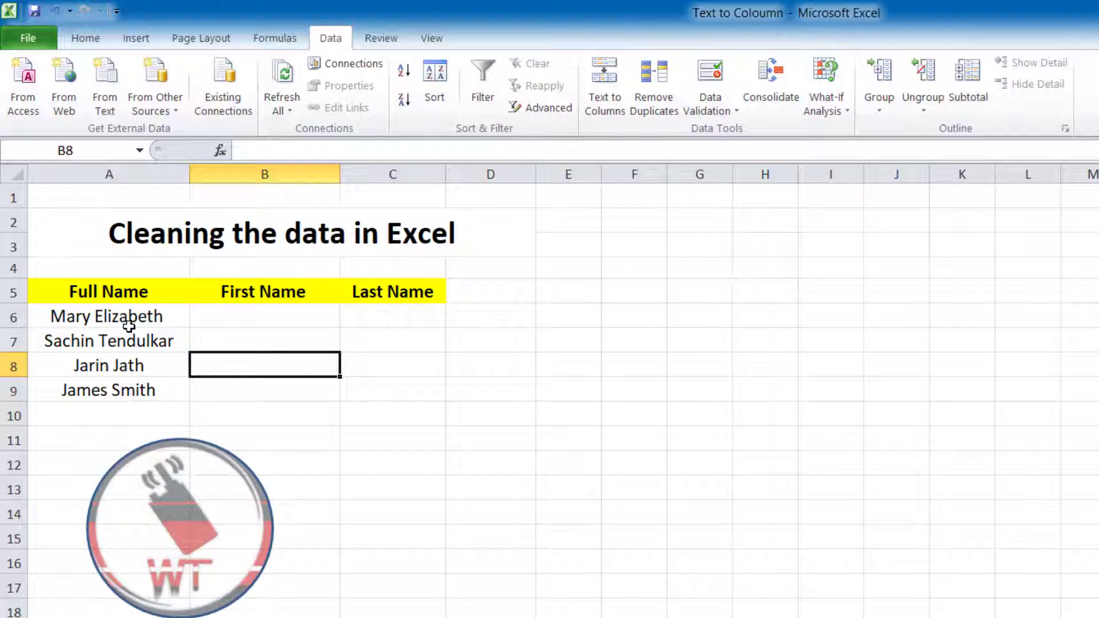
{"action": "left_click", "coordinate": [122, 291]}
{"action": "left_click", "coordinate": [222, 291]}
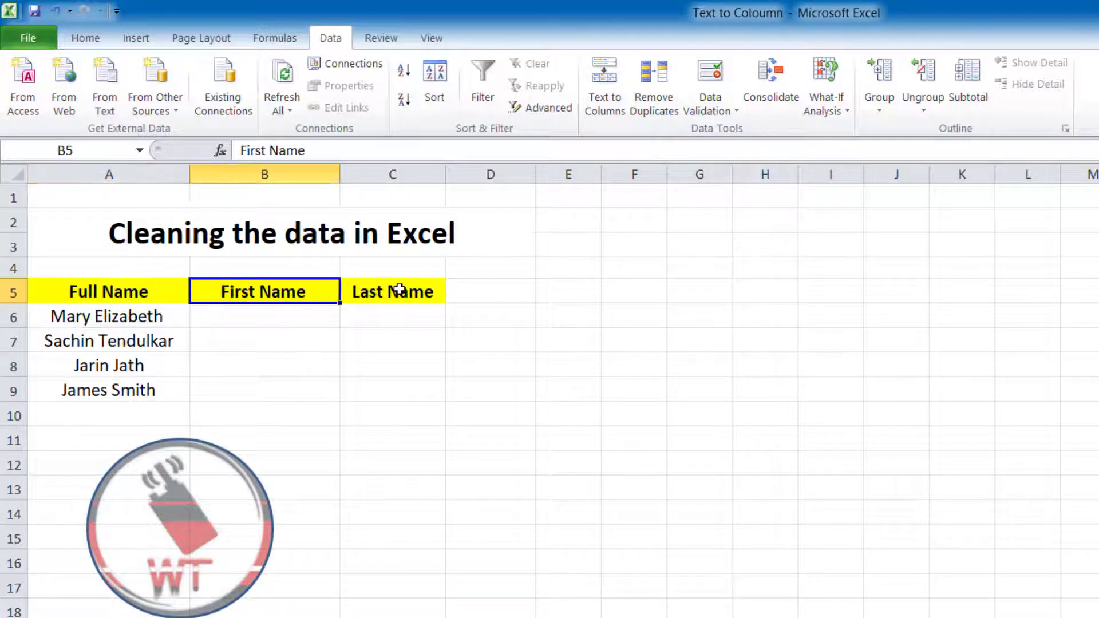
{"action": "left_click", "coordinate": [395, 291]}
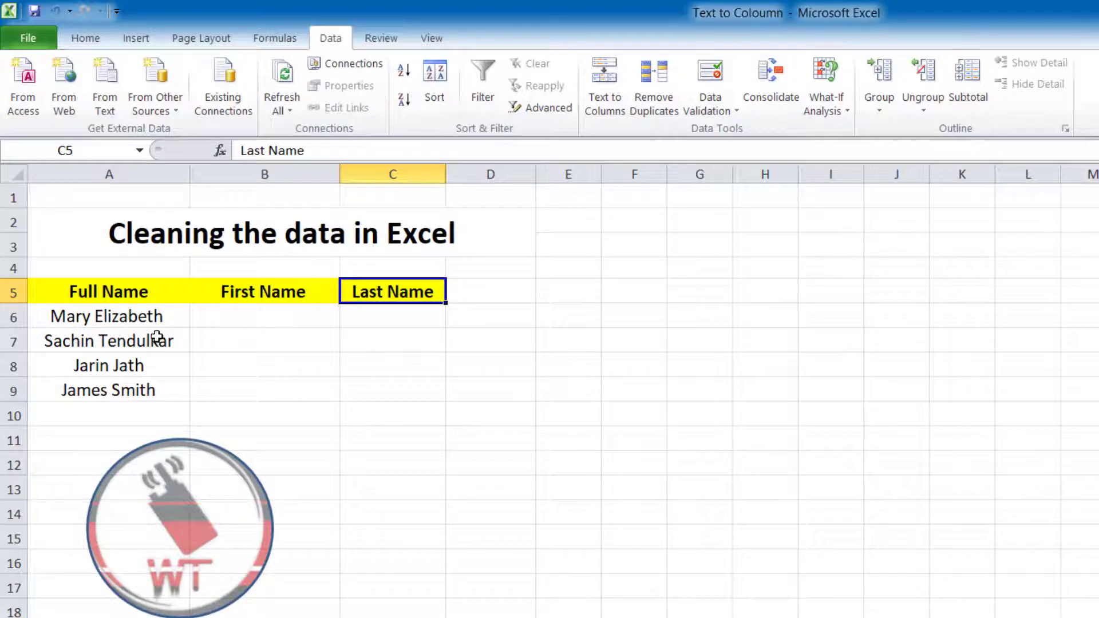
{"action": "left_click_drag", "start_coordinate": [158, 316], "coordinate": [166, 387]}
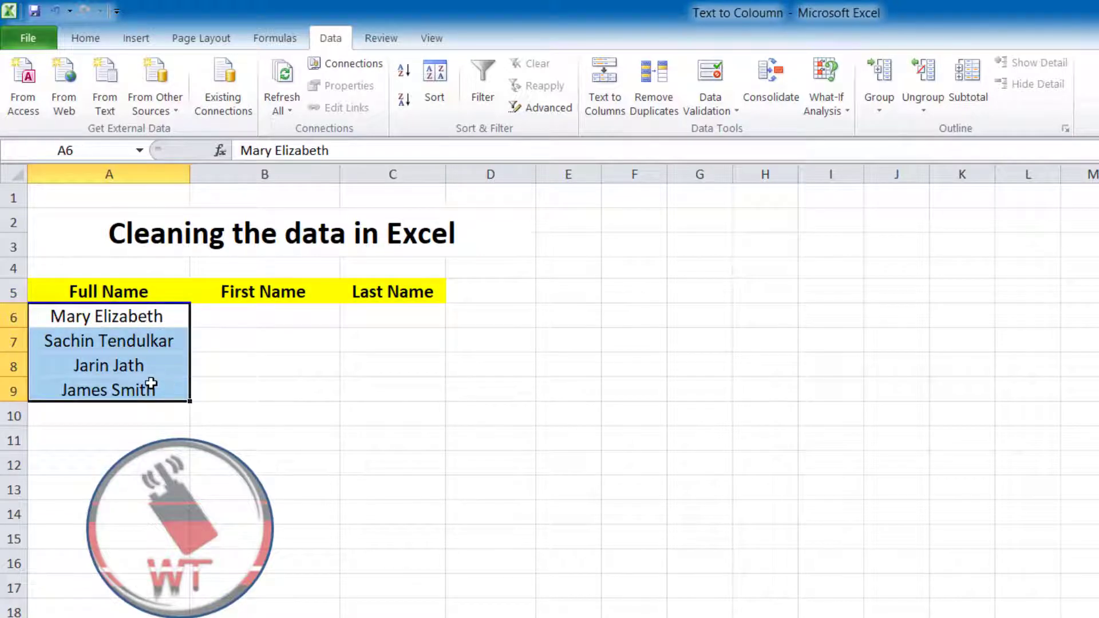
Run Text to Columns with Space instead of Comma as delimiter, outputting names to B6:C9
{"action": "left_click", "coordinate": [327, 46]}
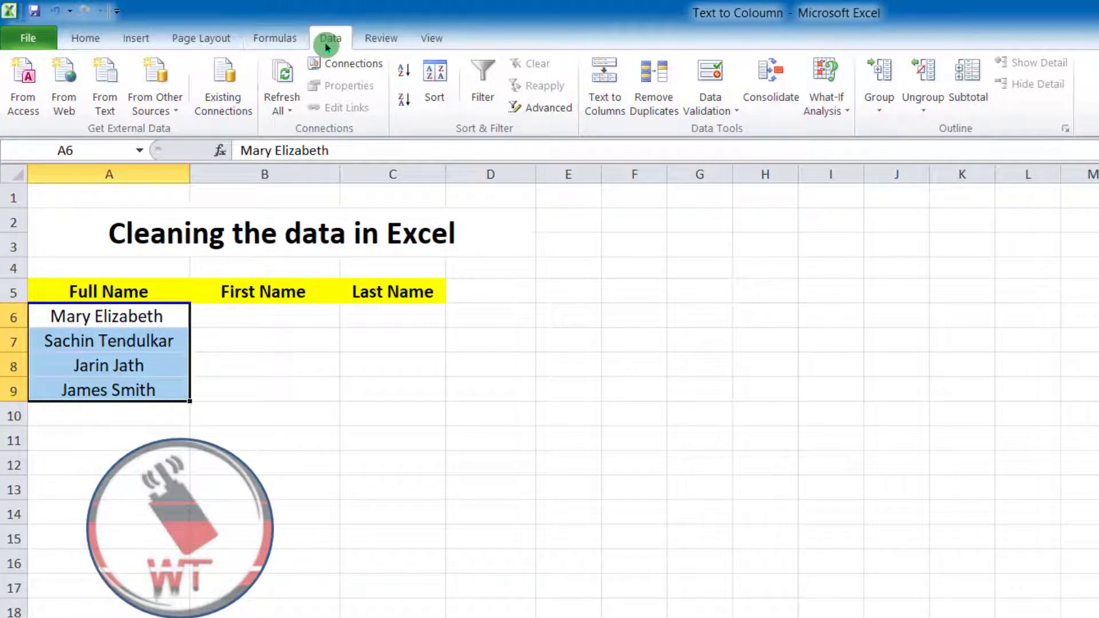
{"action": "left_click", "coordinate": [605, 103]}
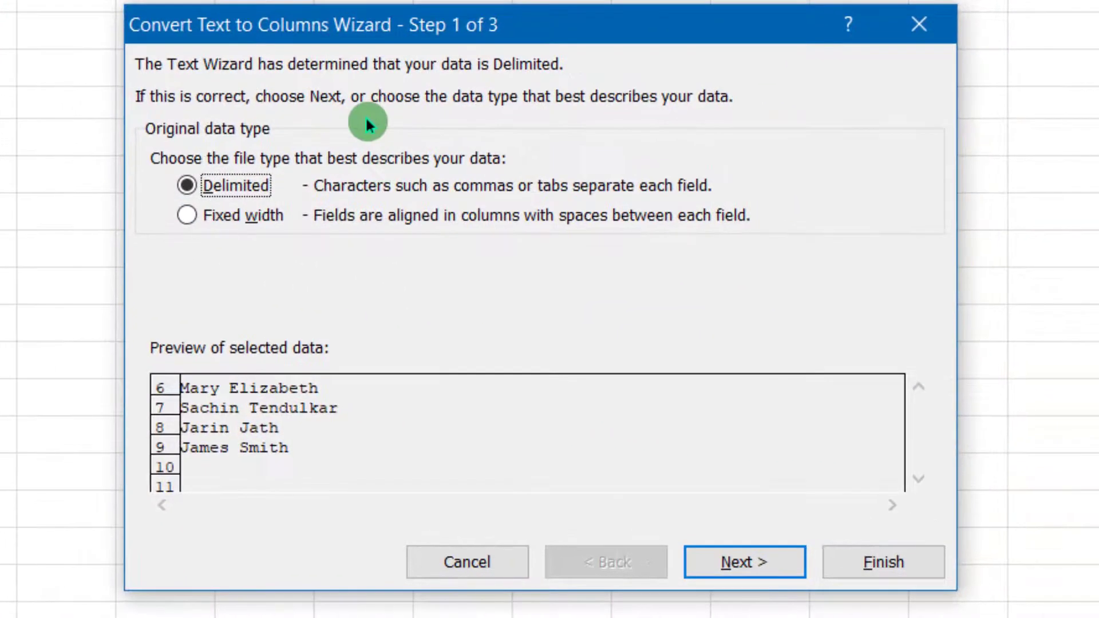
{"action": "left_click", "coordinate": [705, 564]}
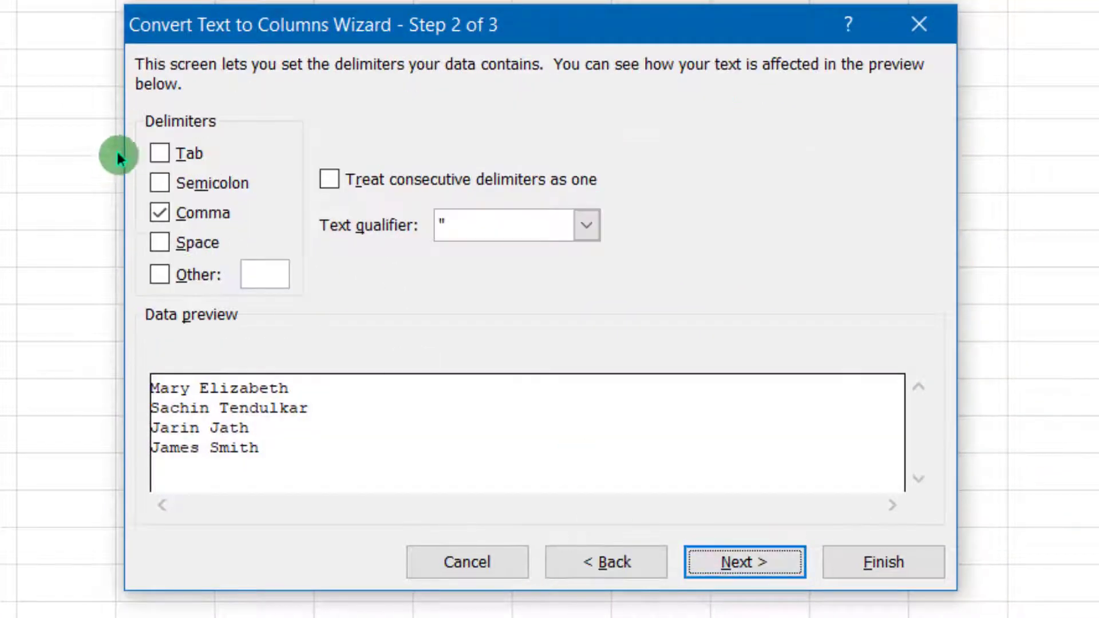
{"action": "left_click", "coordinate": [158, 217]}
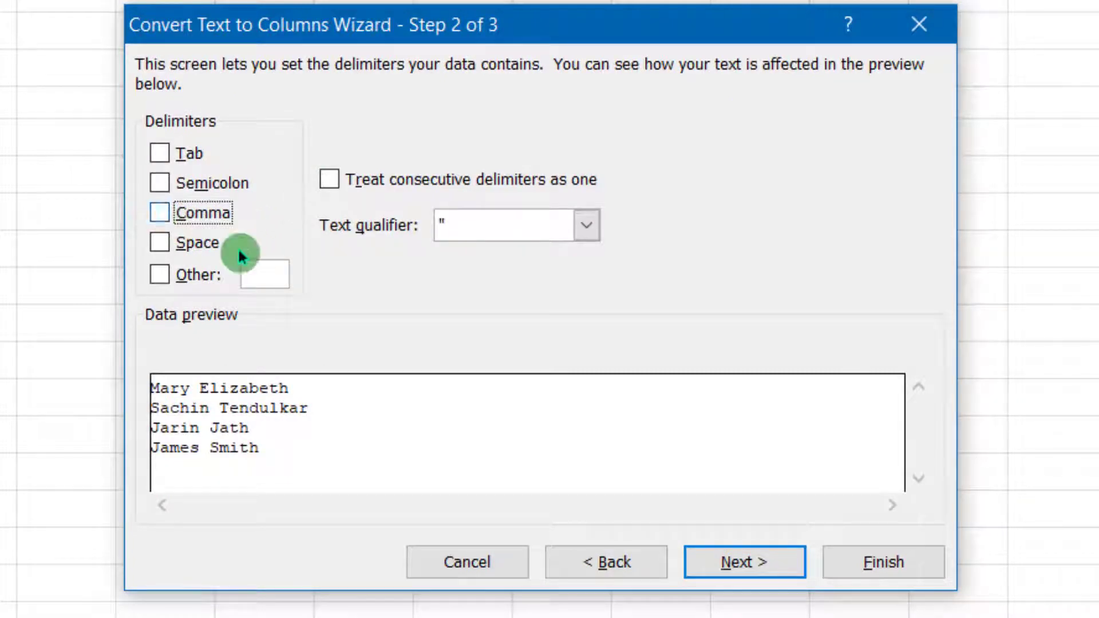
{"action": "left_click", "coordinate": [159, 243]}
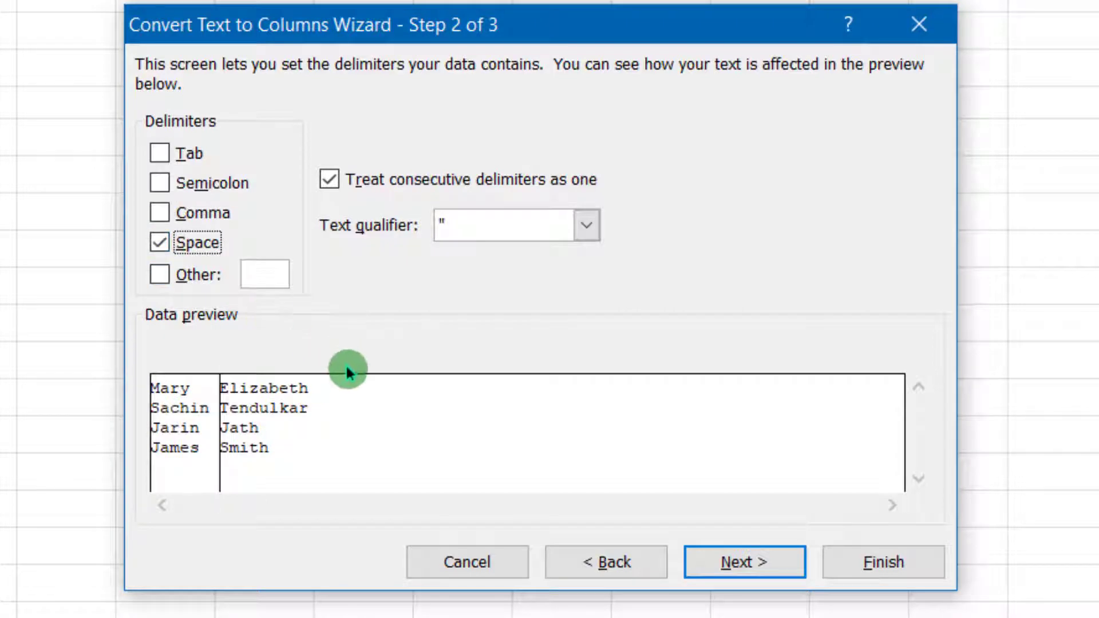
{"action": "left_click", "coordinate": [721, 562]}
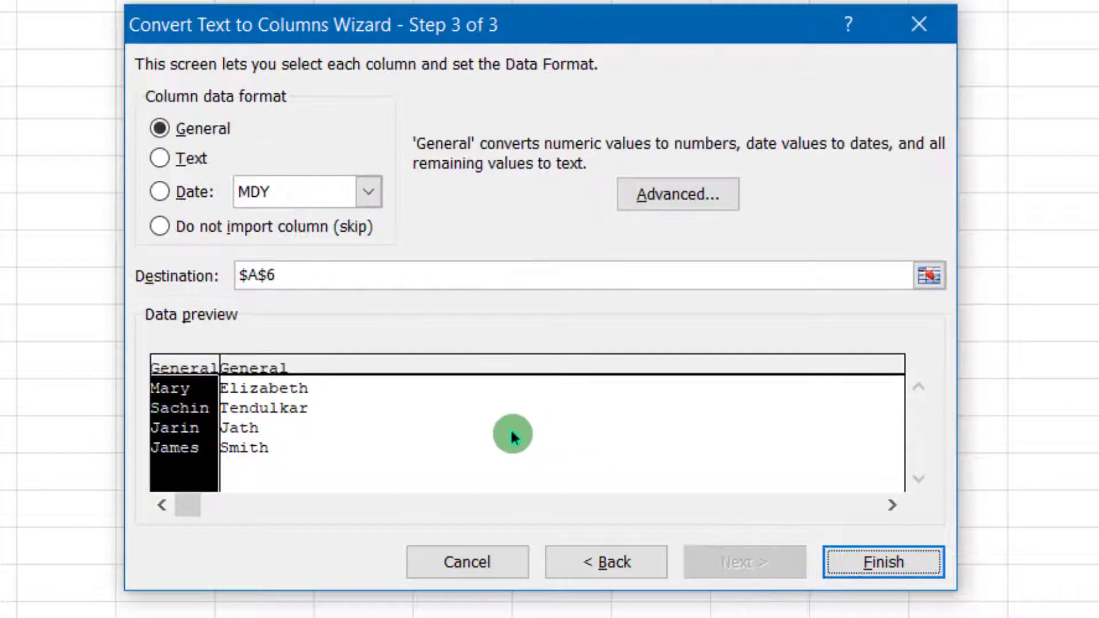
{"action": "left_click_drag", "start_coordinate": [276, 277], "coordinate": [234, 279]}
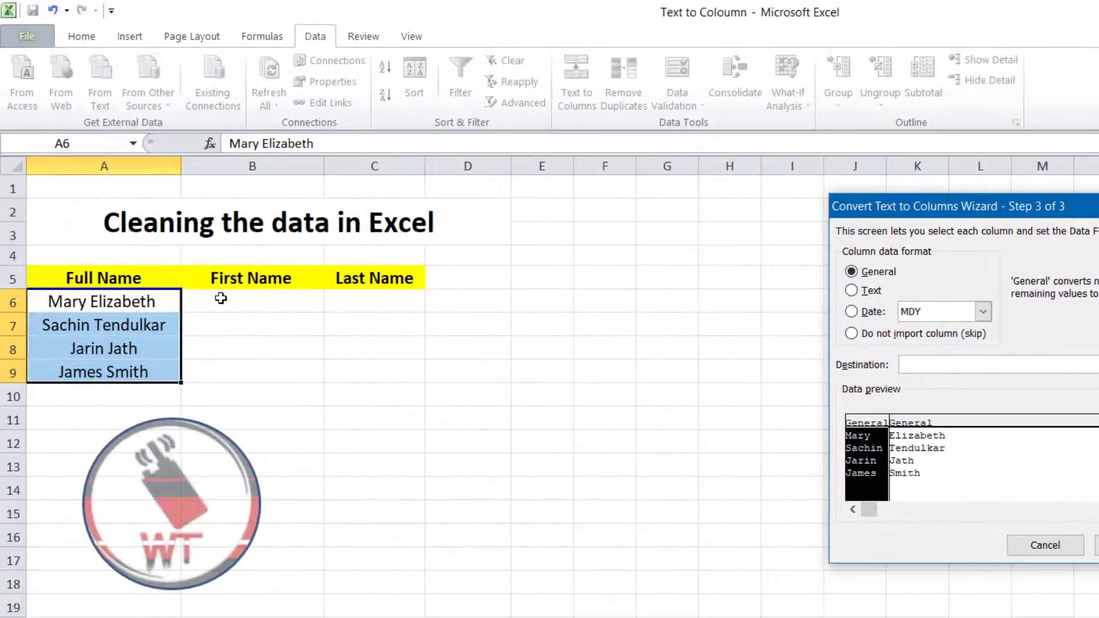
{"action": "mouse_move", "coordinate": [221, 297]}
{"action": "left_mouse_down"}
{"action": "mouse_move", "coordinate": [328, 342]}
{"action": "mouse_move", "coordinate": [341, 371]}
{"action": "left_mouse_up"}
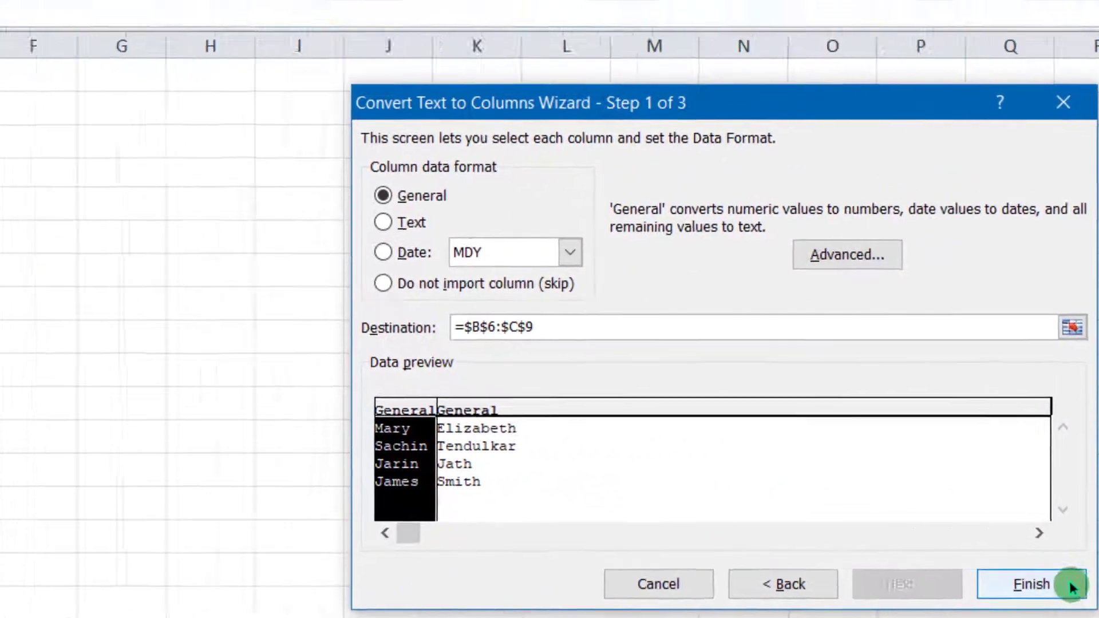
{"action": "left_click", "coordinate": [1065, 550]}
{"action": "left_click", "coordinate": [433, 591]}
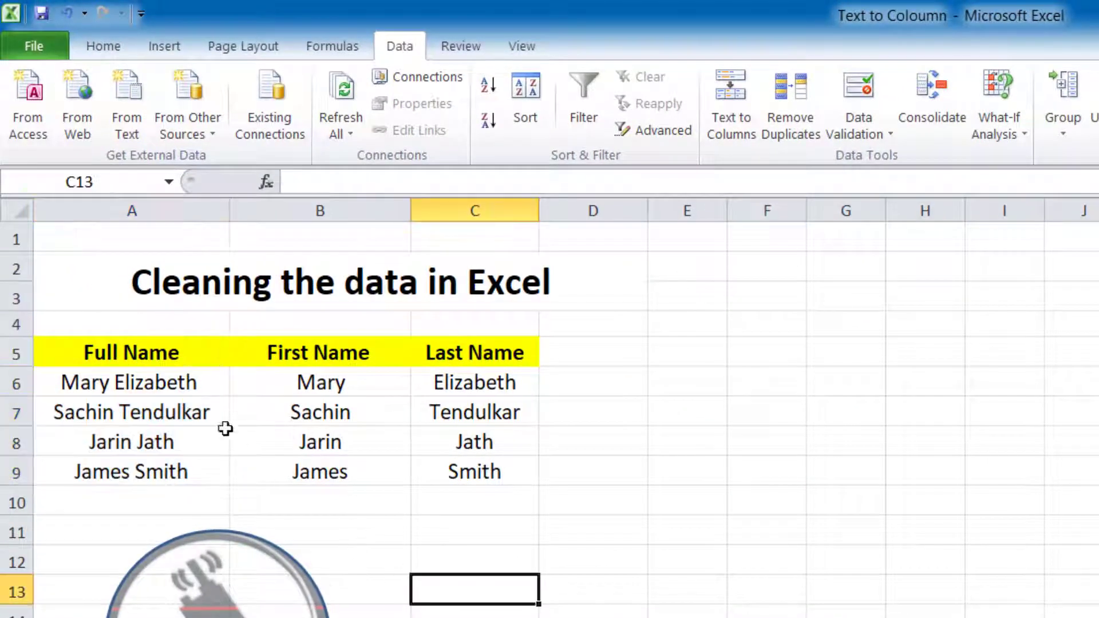
Check the name split by selecting the full name in A6, first name in B6 and last name in C6
{"action": "left_click", "coordinate": [173, 393]}
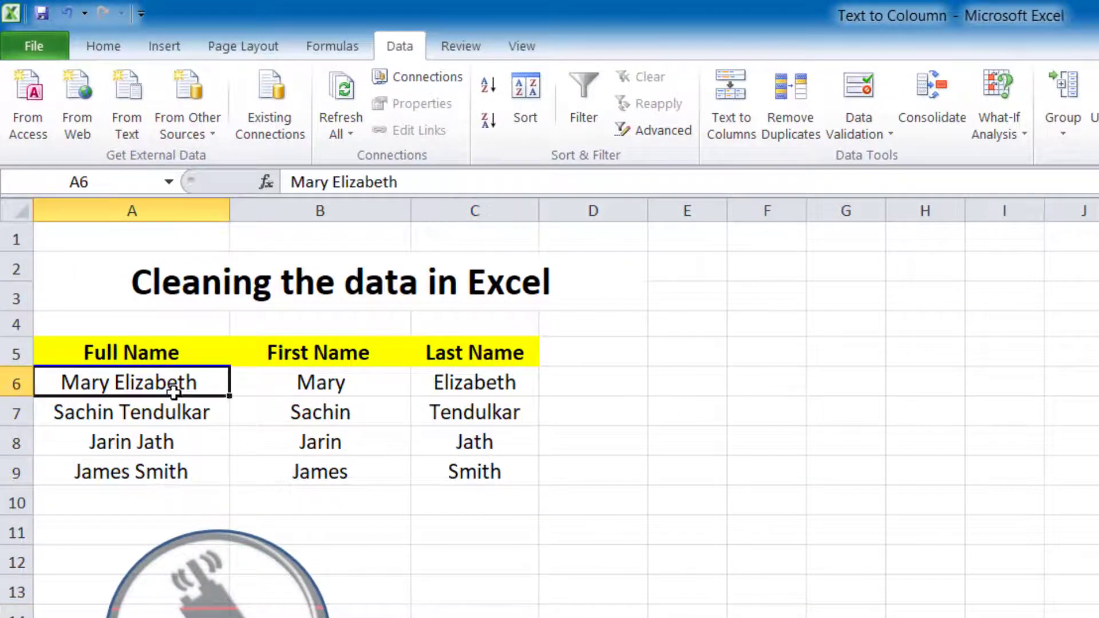
{"action": "left_click", "coordinate": [338, 391]}
{"action": "left_click", "coordinate": [515, 384]}
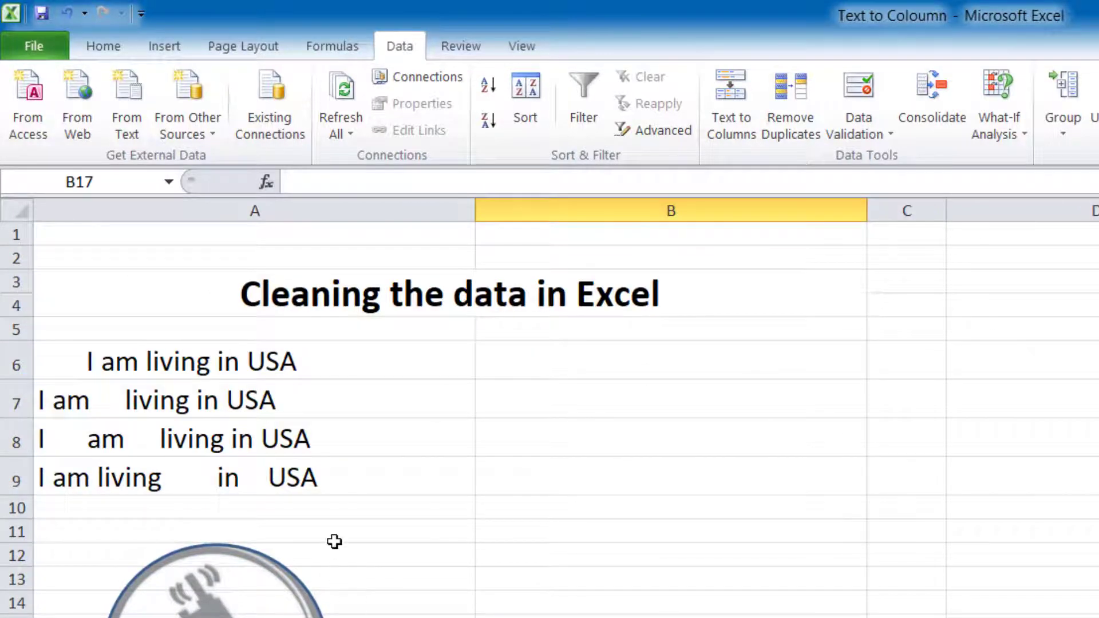
{"action": "left_click", "coordinate": [92, 363]}
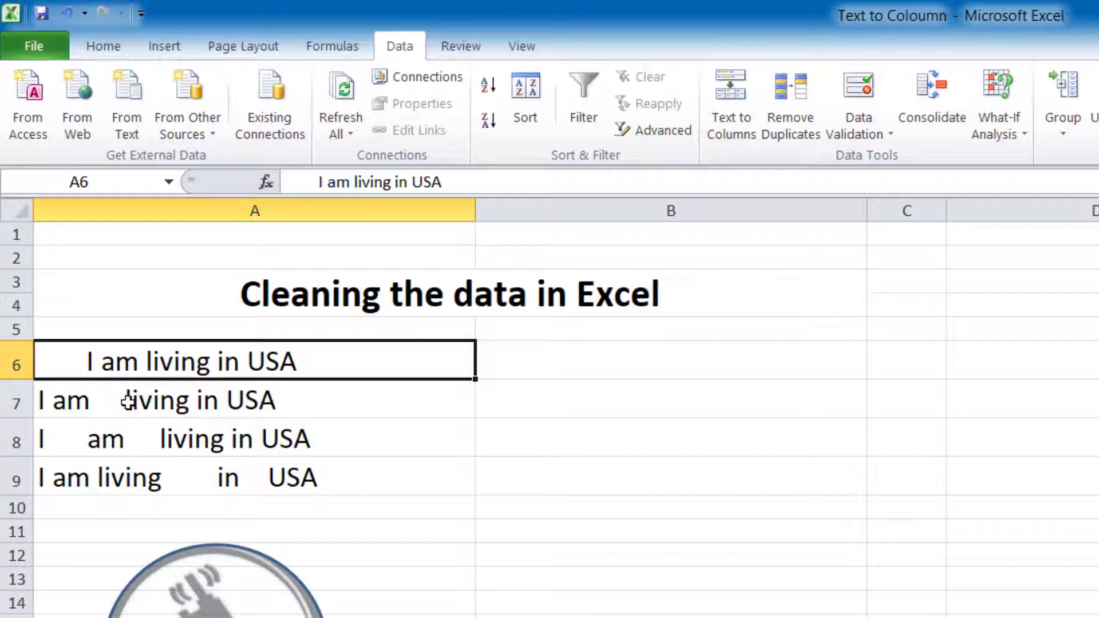
{"action": "left_click", "coordinate": [142, 440]}
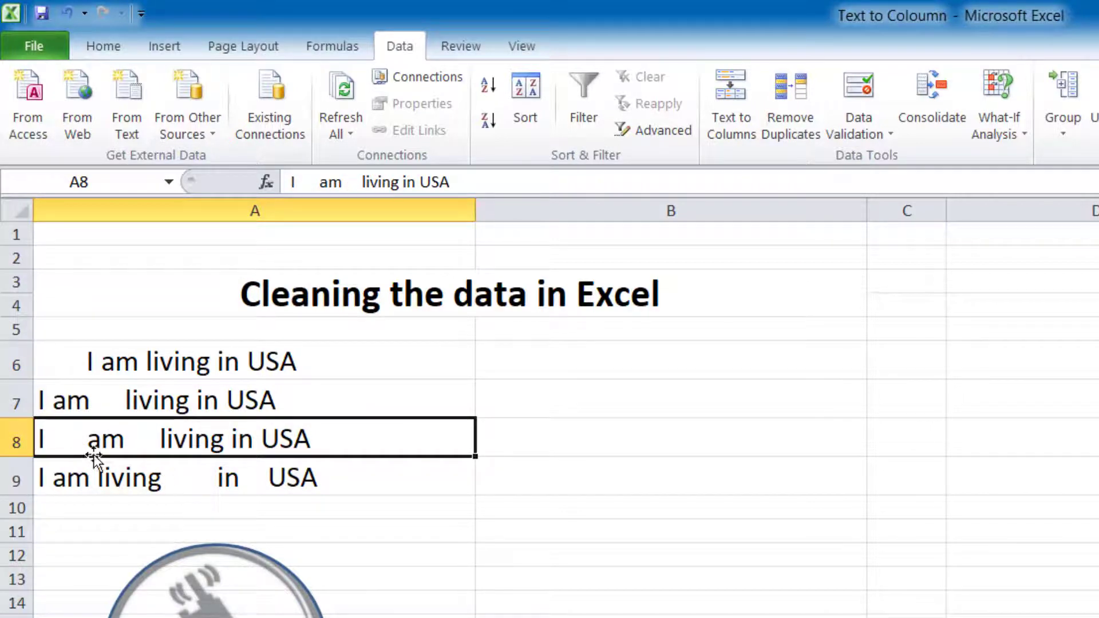
{"action": "left_click", "coordinate": [179, 486]}
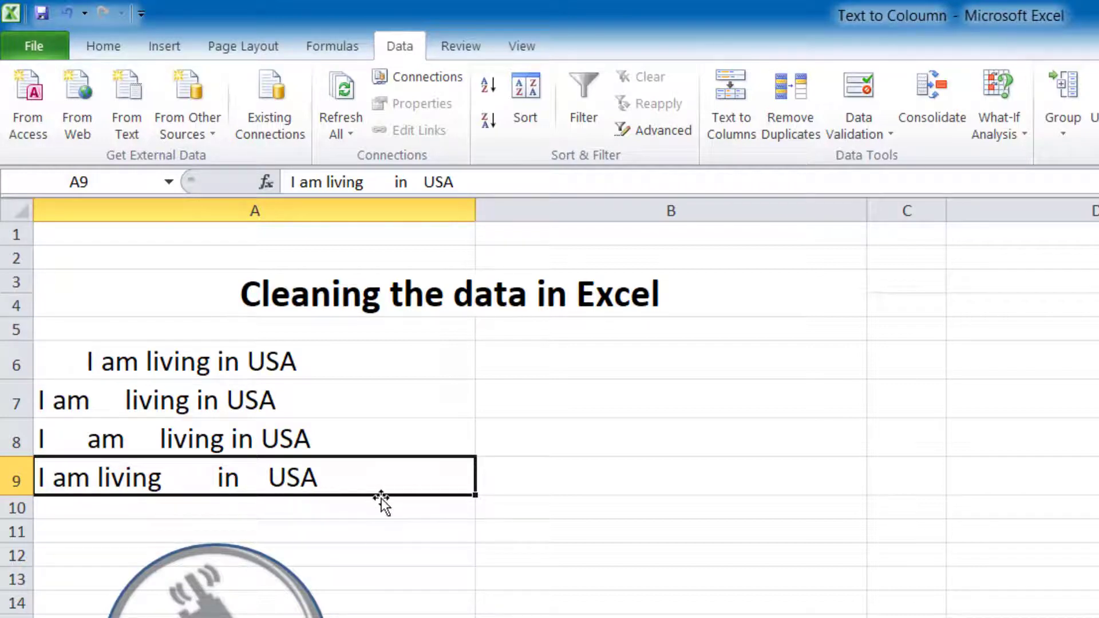
{"action": "left_click", "coordinate": [563, 376]}
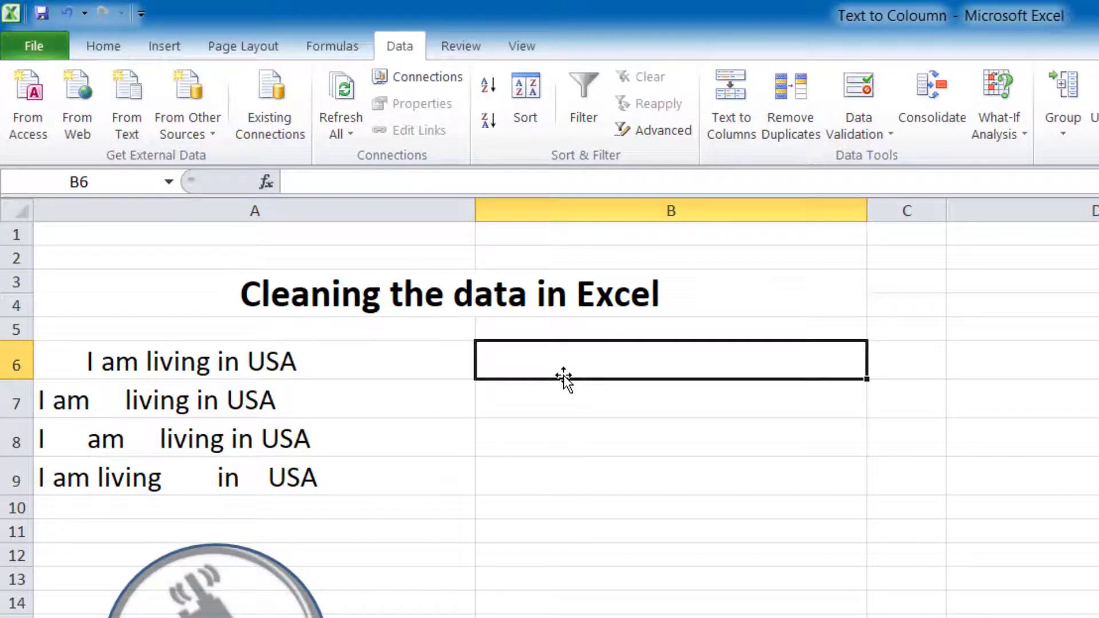
Enter =TRIM(A6) in B6 so it shows 'I am living in USA' without extra spaces
{"action": "type", "text": "I"}
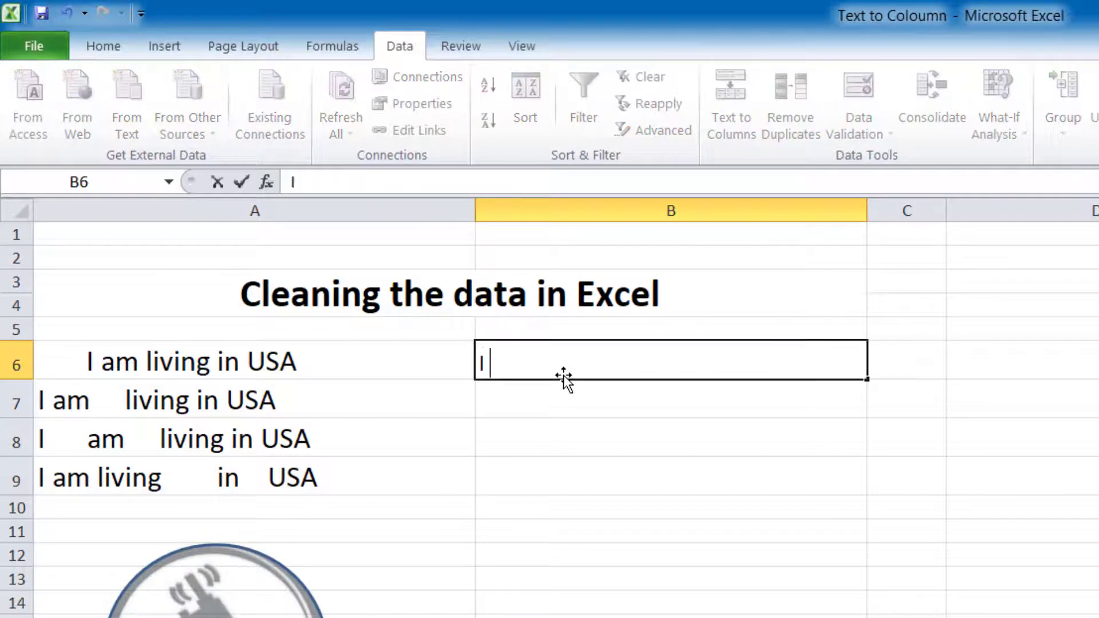
{"action": "type", "text": " am l"}
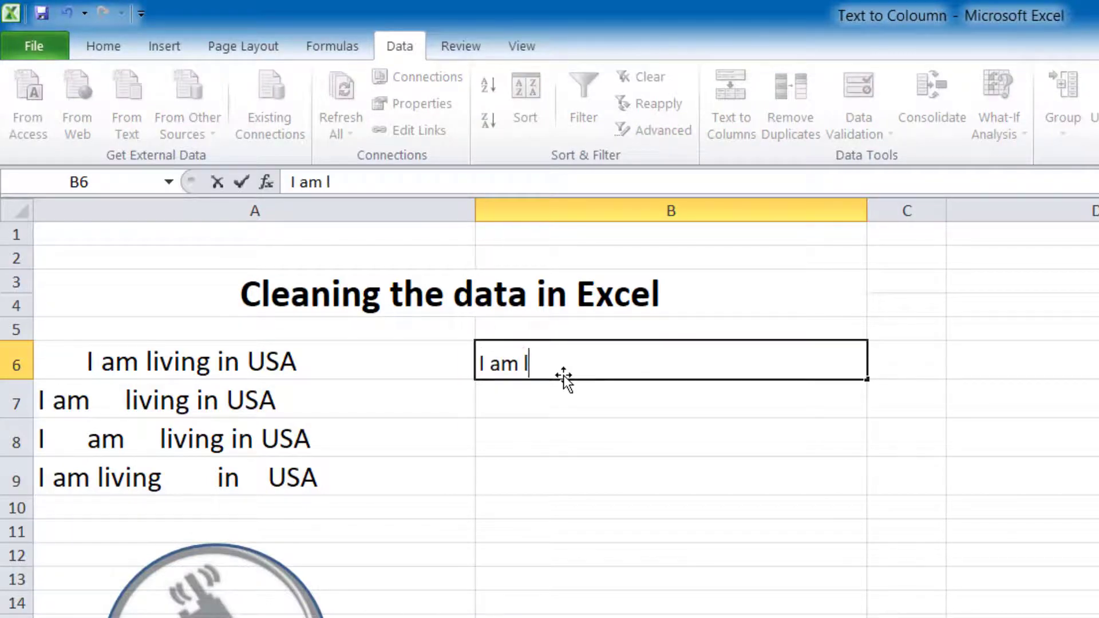
{"action": "type", "text": "iv"}
{"action": "key", "text": "Escape"}
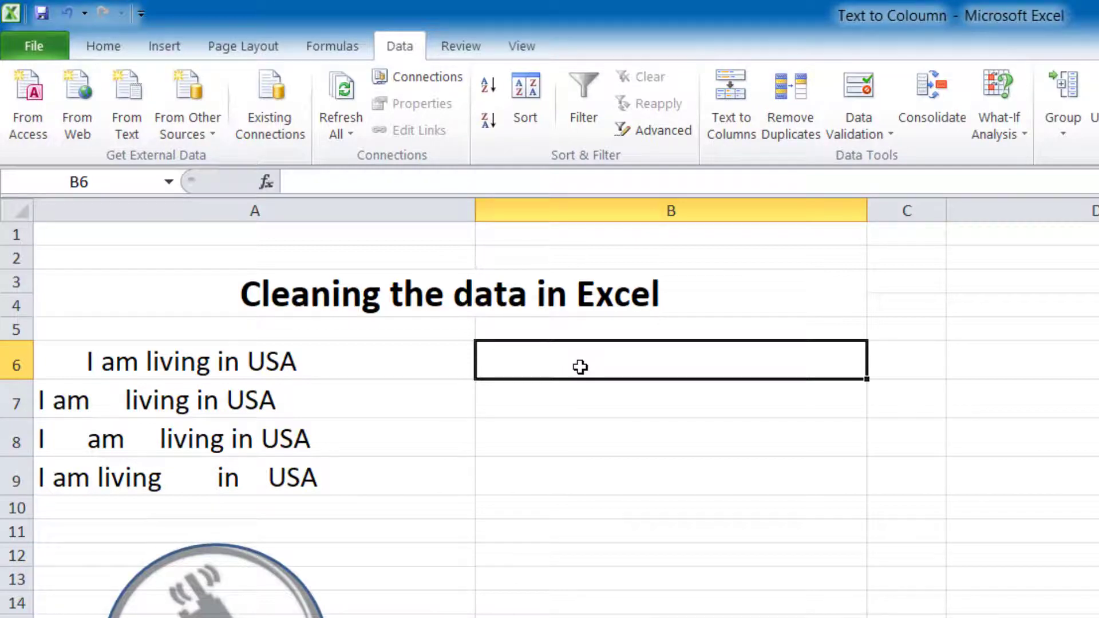
{"action": "type", "text": "="}
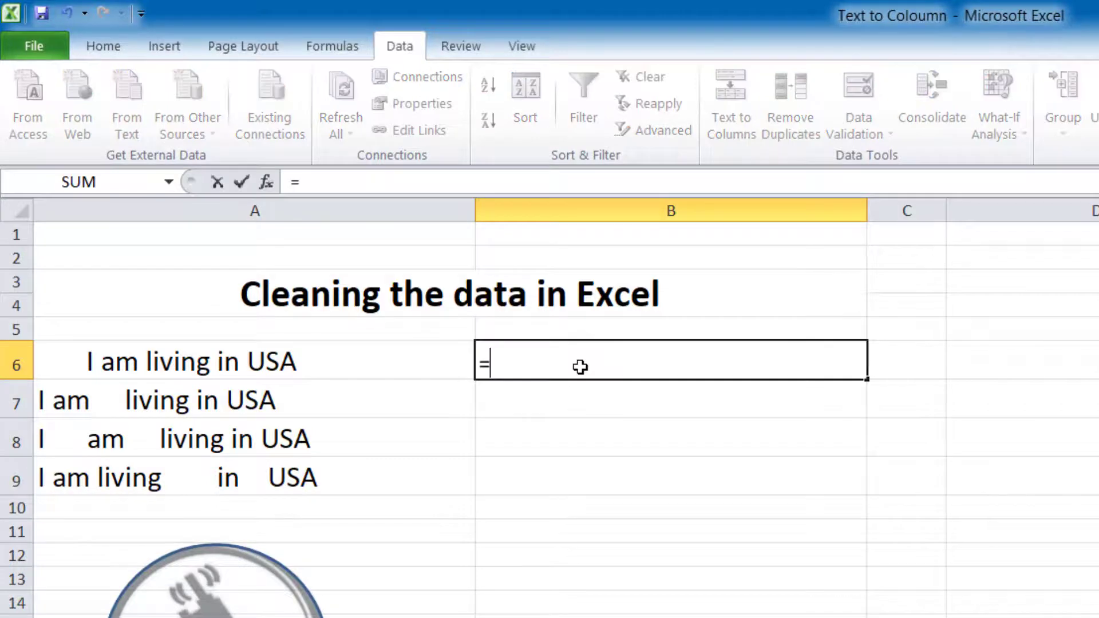
{"action": "type", "text": "trim"}
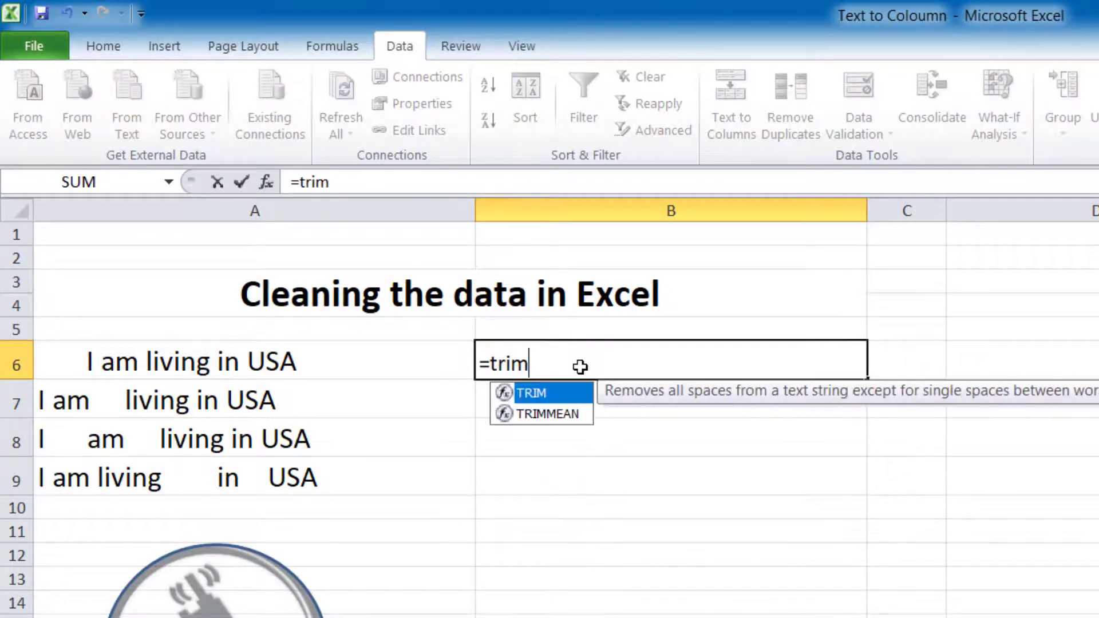
{"action": "type", "text": "("}
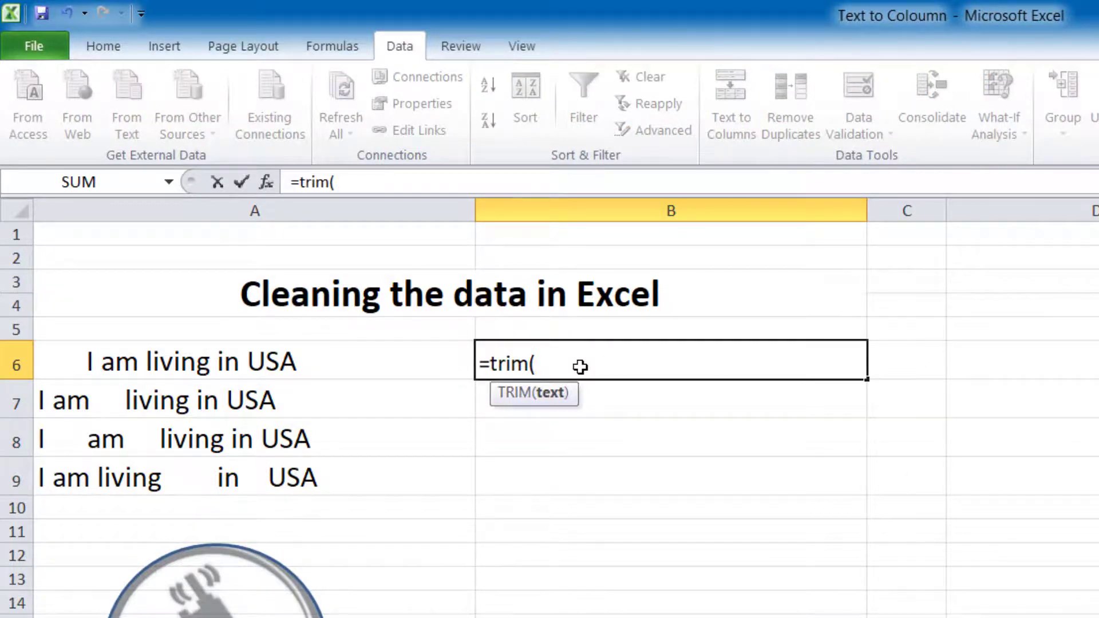
{"action": "left_click", "coordinate": [571, 367]}
{"action": "left_click", "coordinate": [266, 369]}
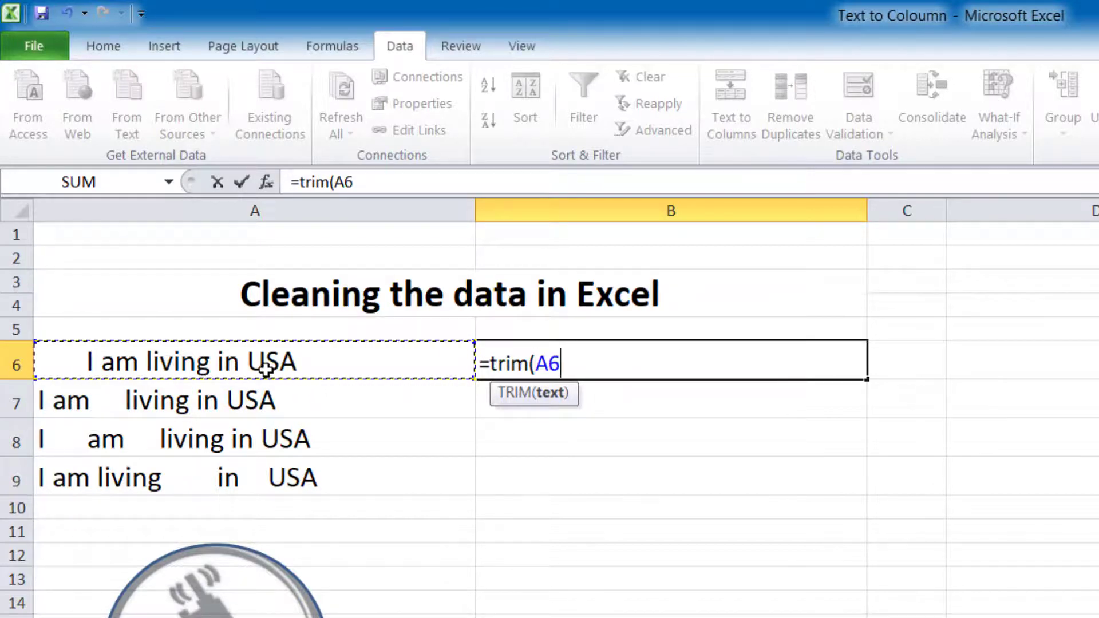
{"action": "type", "text": ")"}
{"action": "key", "text": "Return"}
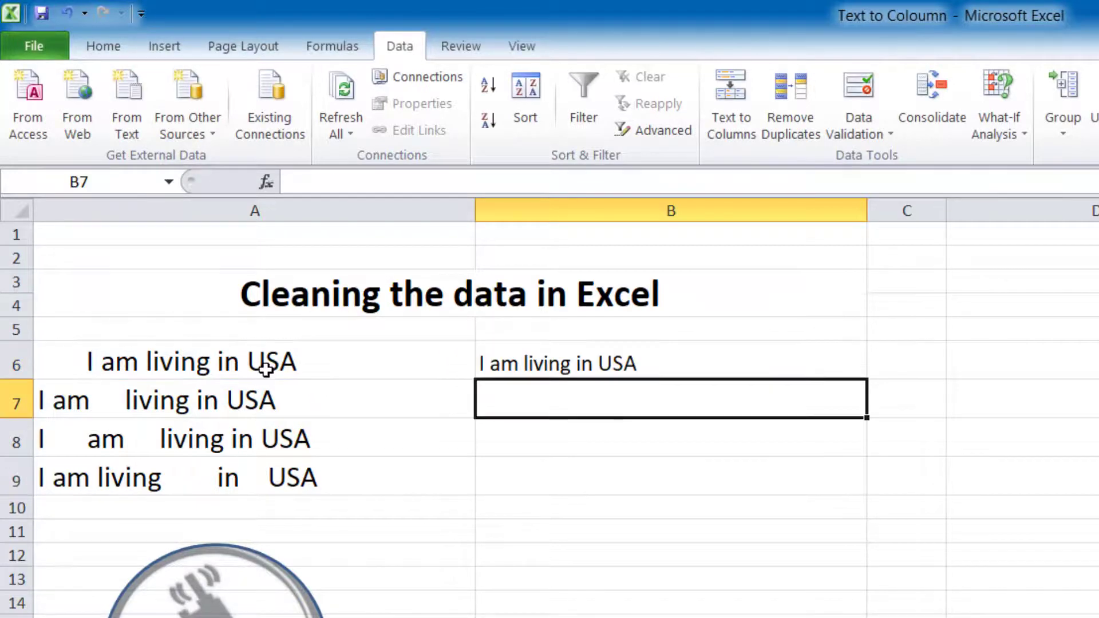
{"action": "left_click", "coordinate": [273, 353]}
{"action": "left_click", "coordinate": [500, 360]}
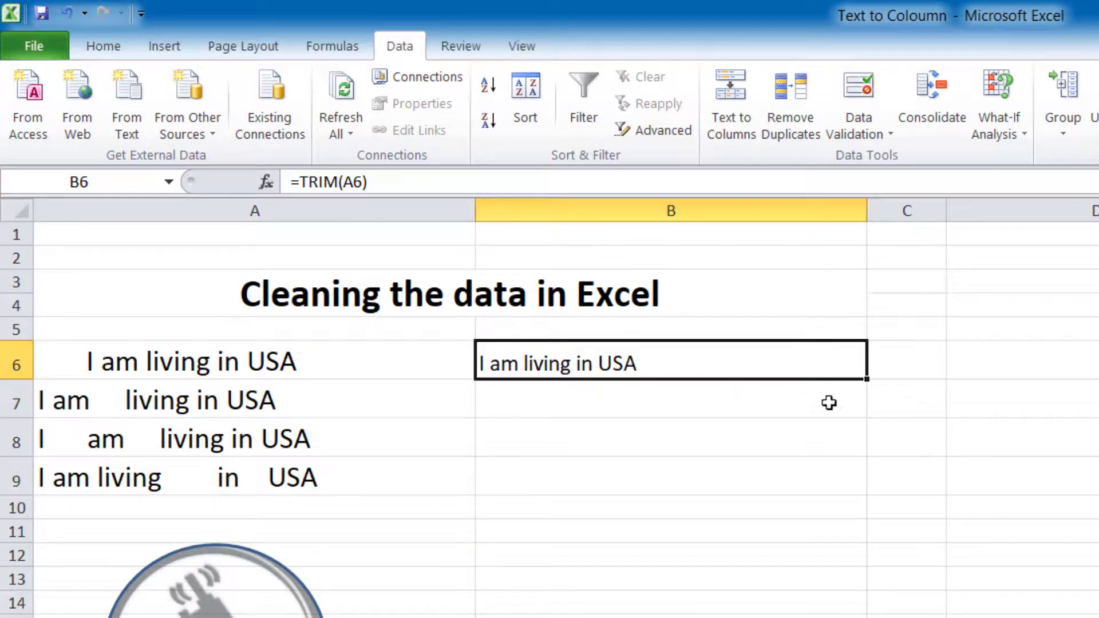
Copy the TRIM formula from B6 down through B9 using the fill handle
{"action": "double_click", "coordinate": [868, 381]}
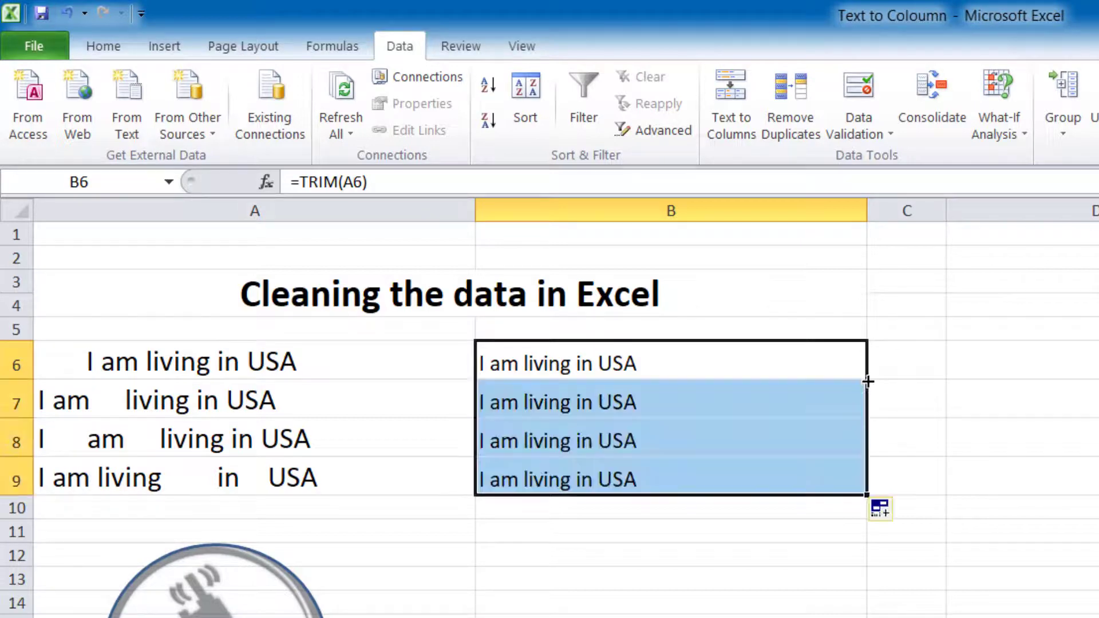